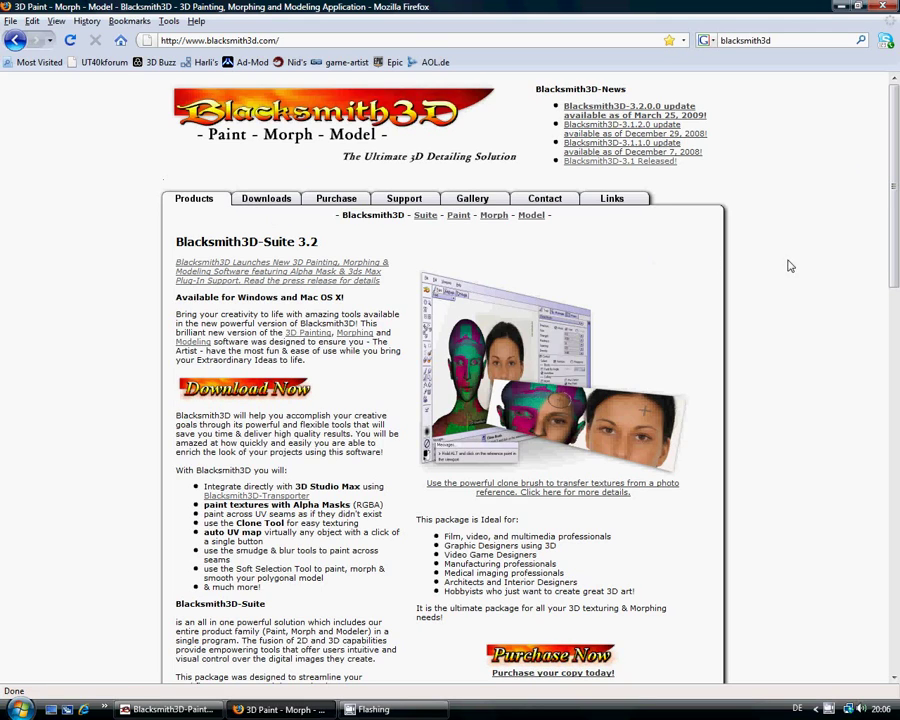
Look through the Blacksmith3D website's product description and its download registration page.
left_click_drag(886, 222, 890, 265)
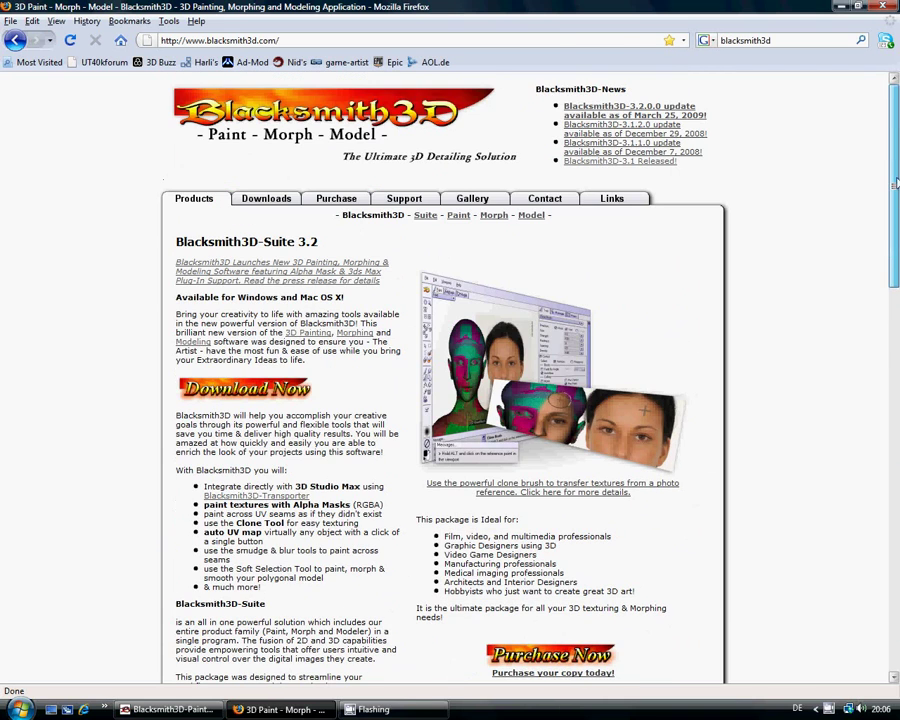
left_click(268, 199)
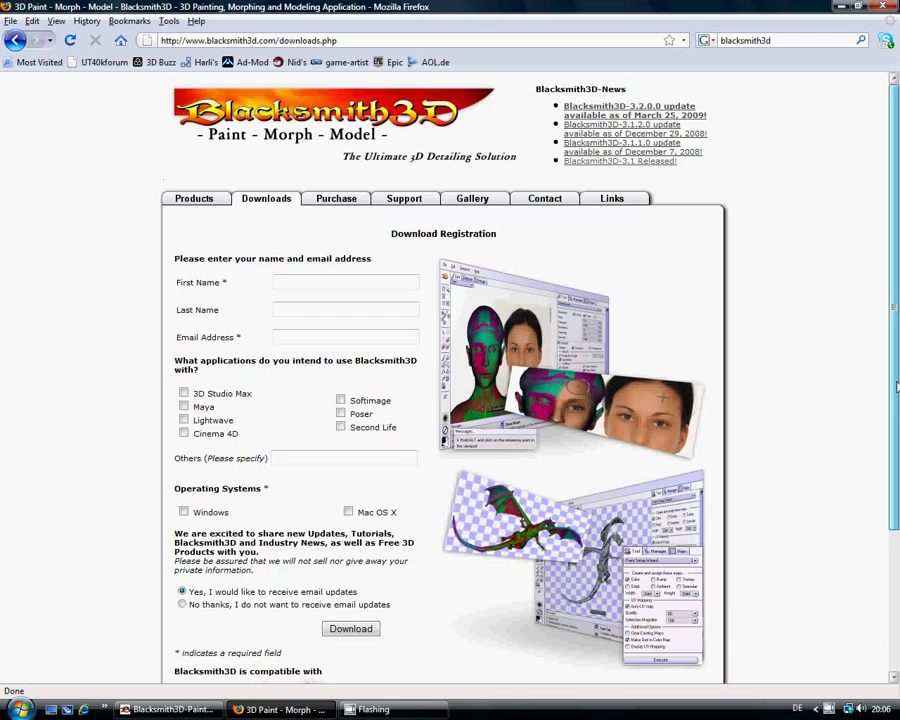
left_click_drag(897, 396, 897, 493)
scroll(897, 490, "up", 3)
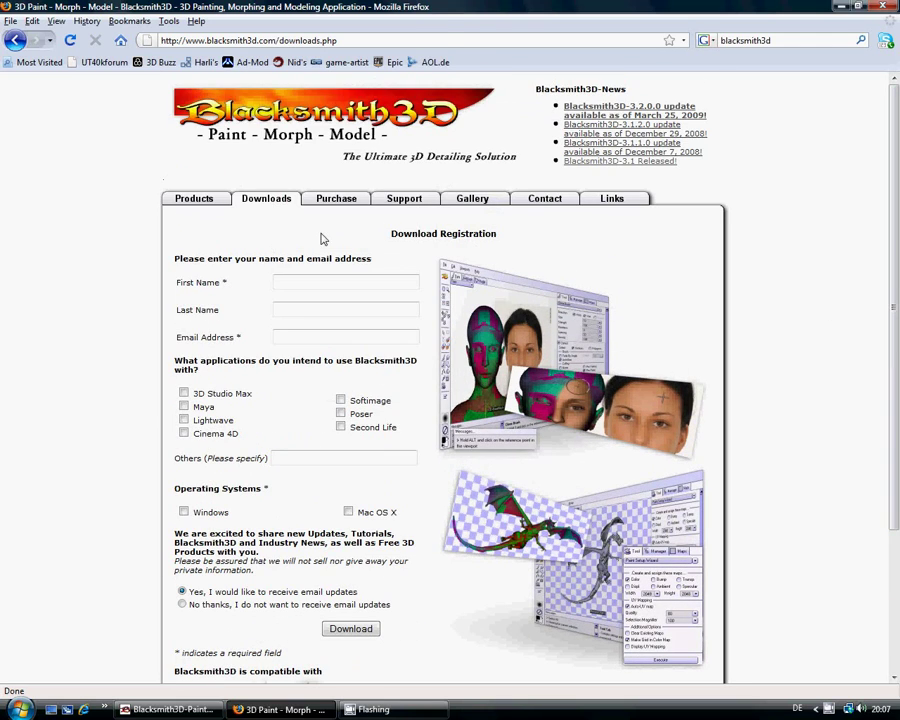
left_click(200, 202)
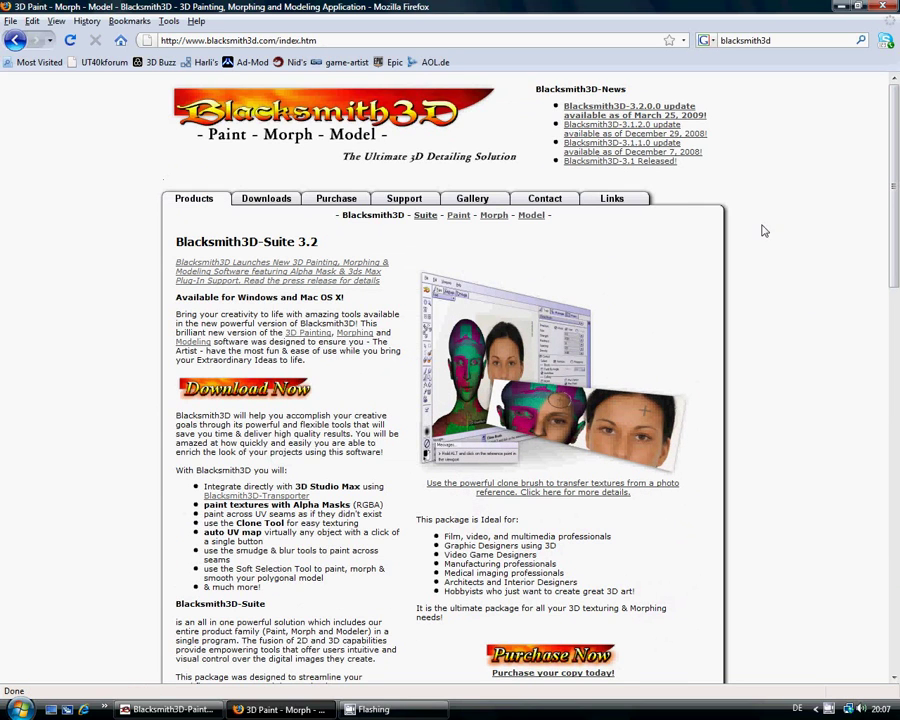
scroll(783, 253, "down", 2)
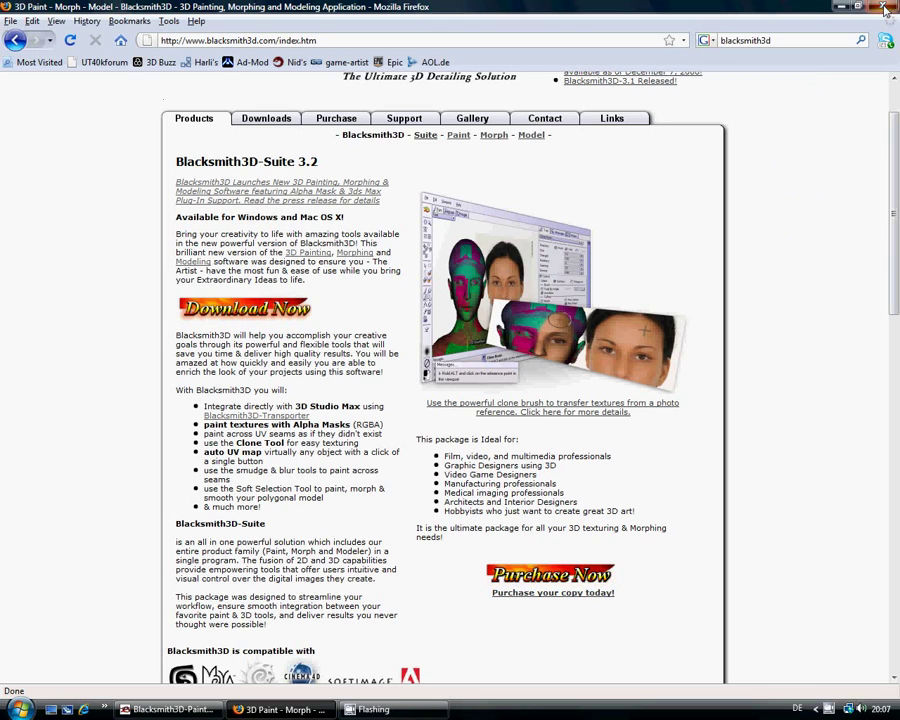
Close the Firefox window and switch to Blacksmith3D-Paint-Freeware.
left_click(156, 710)
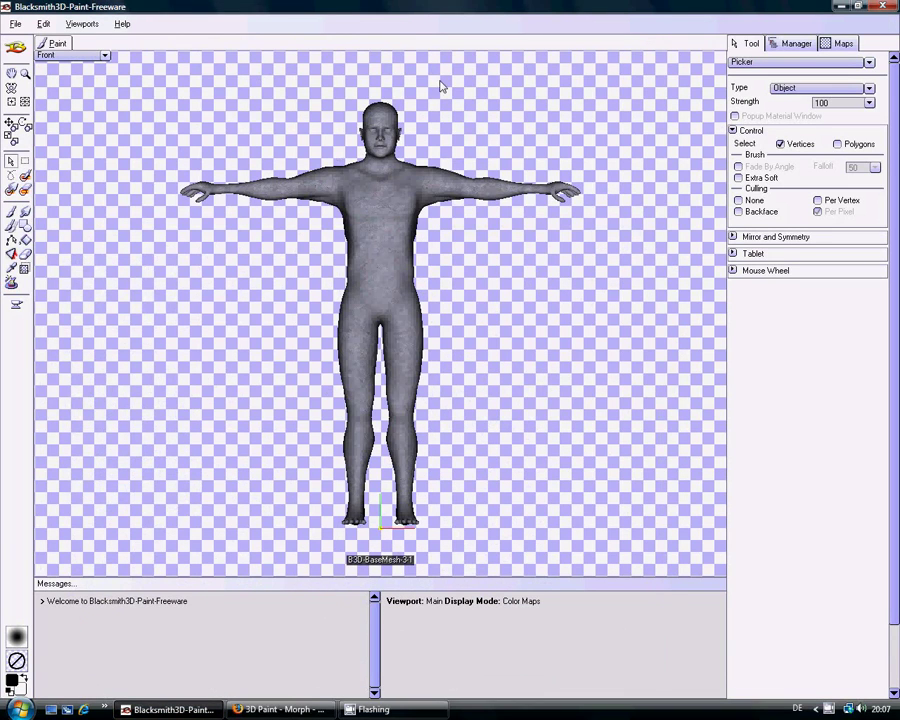
right_click(298, 709)
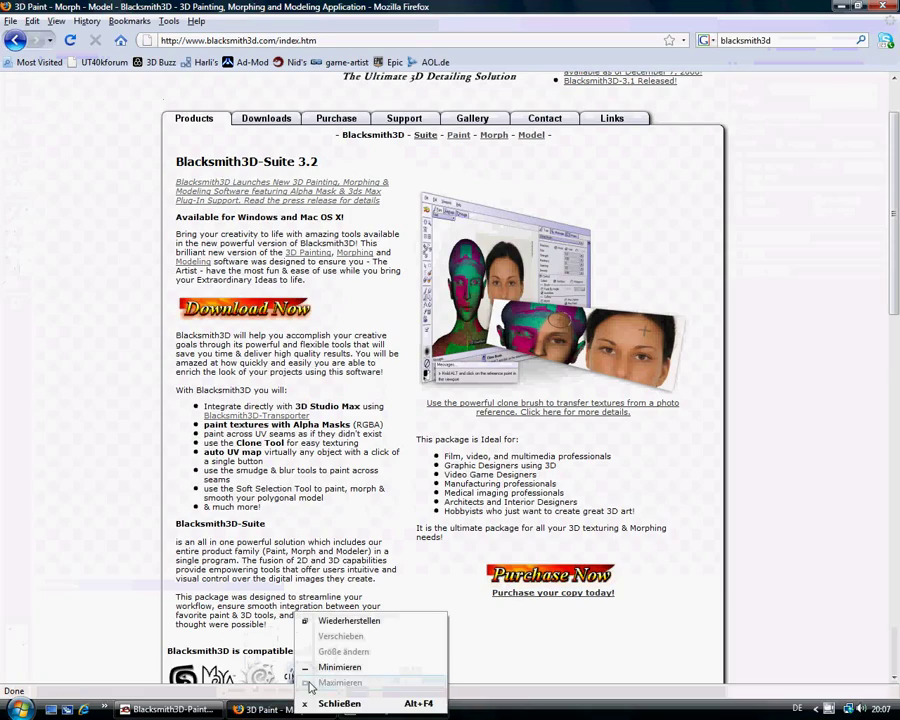
left_click(340, 704)
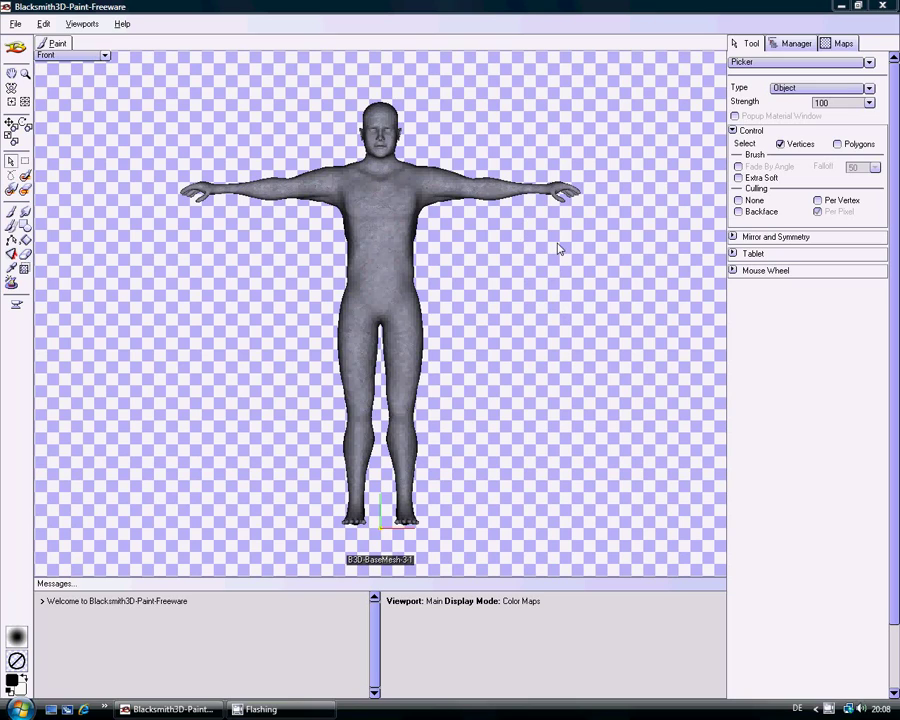
Import SK_CH_Bodge.obj from the 3dsmax export folder with textures enabled, discarding the current base mesh.
left_click(15, 23)
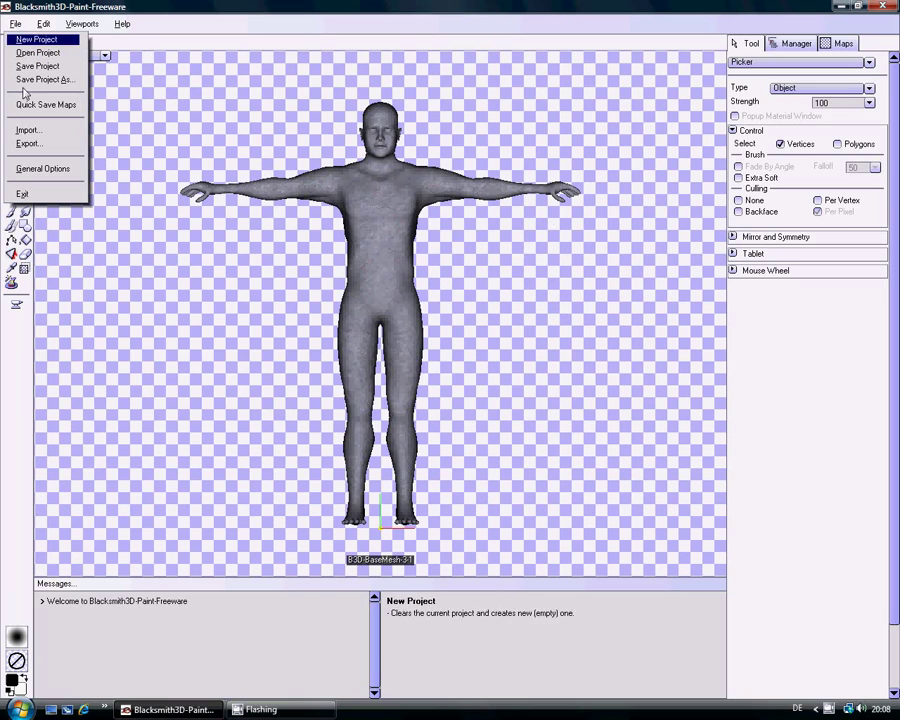
left_click(40, 131)
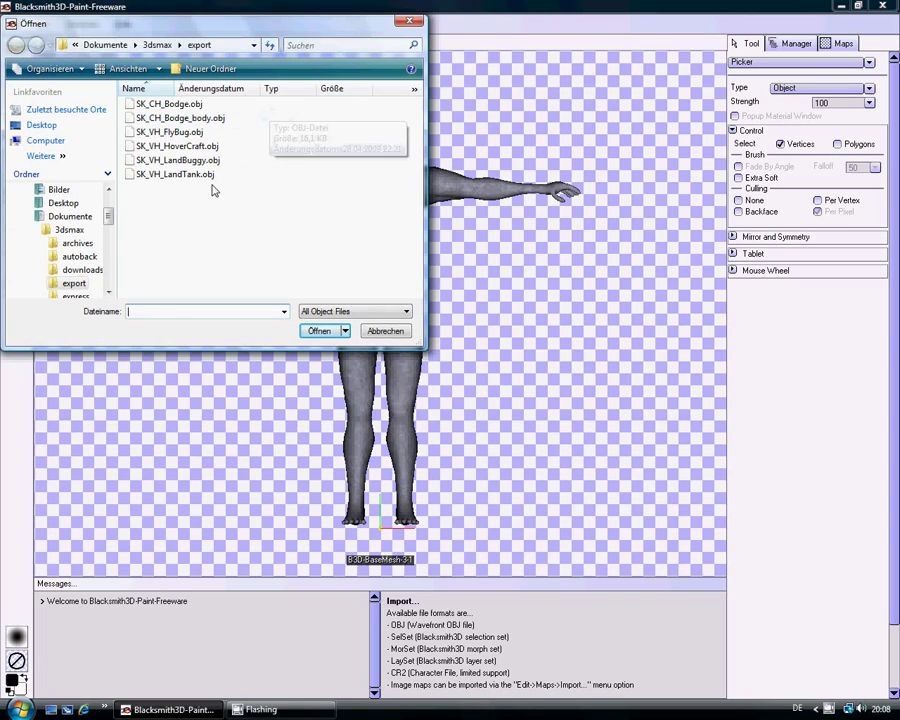
left_click(182, 107)
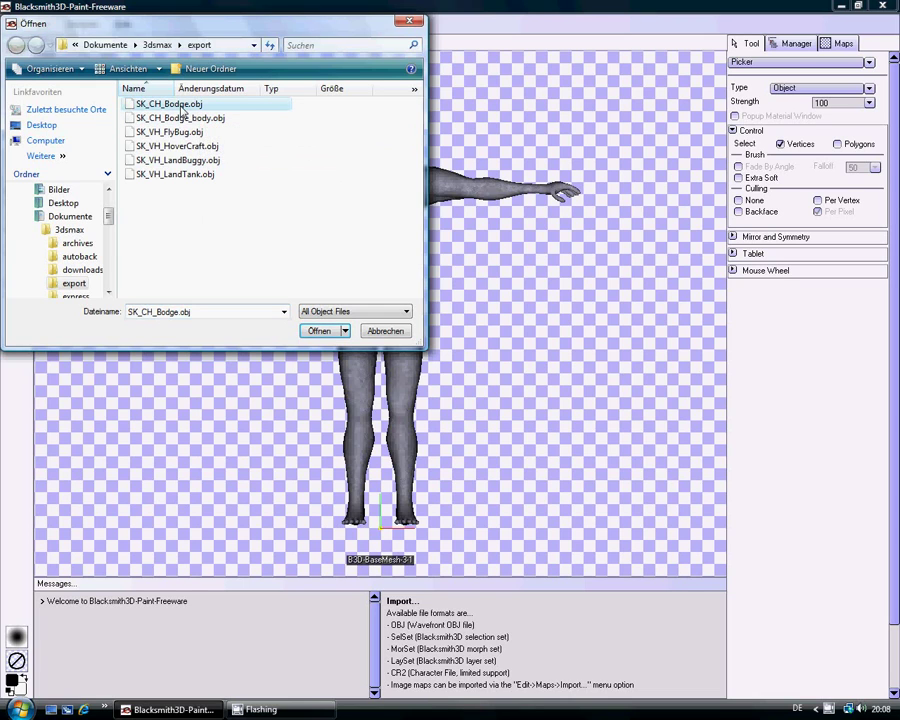
double_click(182, 107)
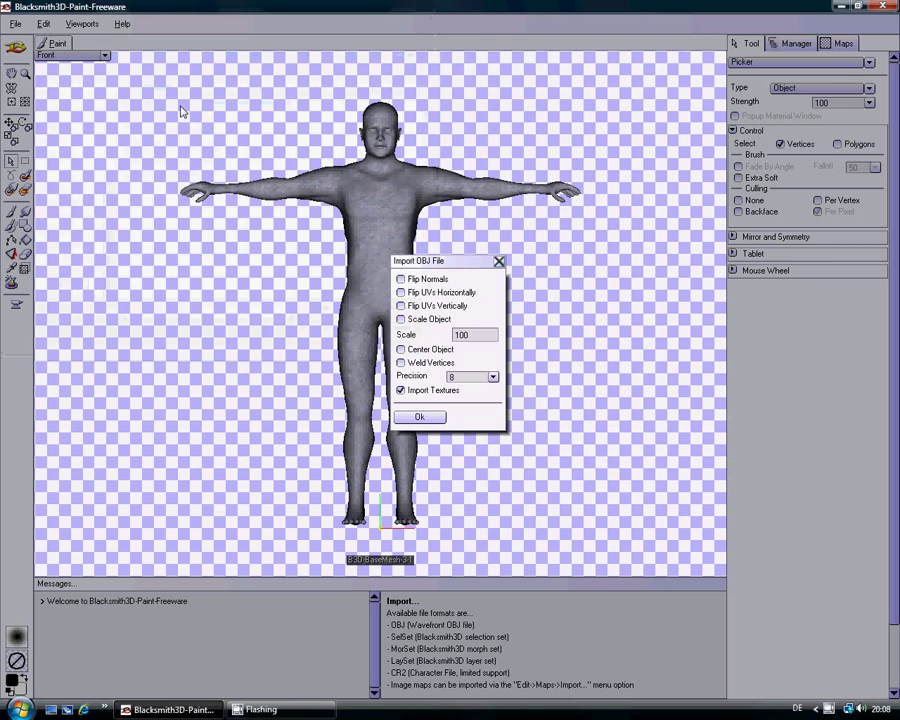
left_click(430, 419)
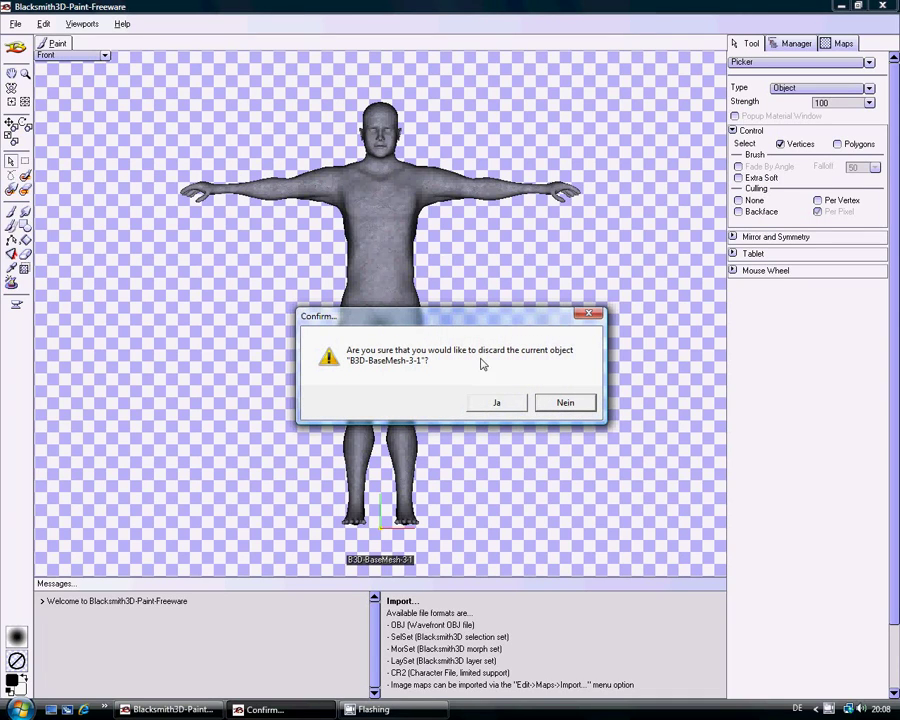
left_click(508, 406)
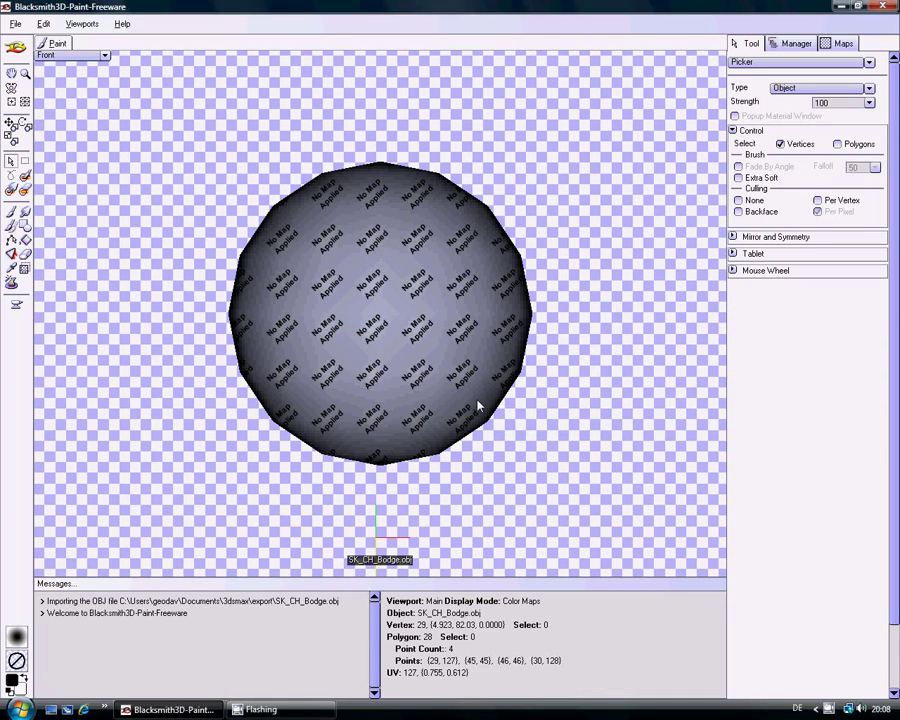
Pick the imported sphere and examine its maps, object properties and the SK_CH_Bodge material's channels.
left_click(386, 346)
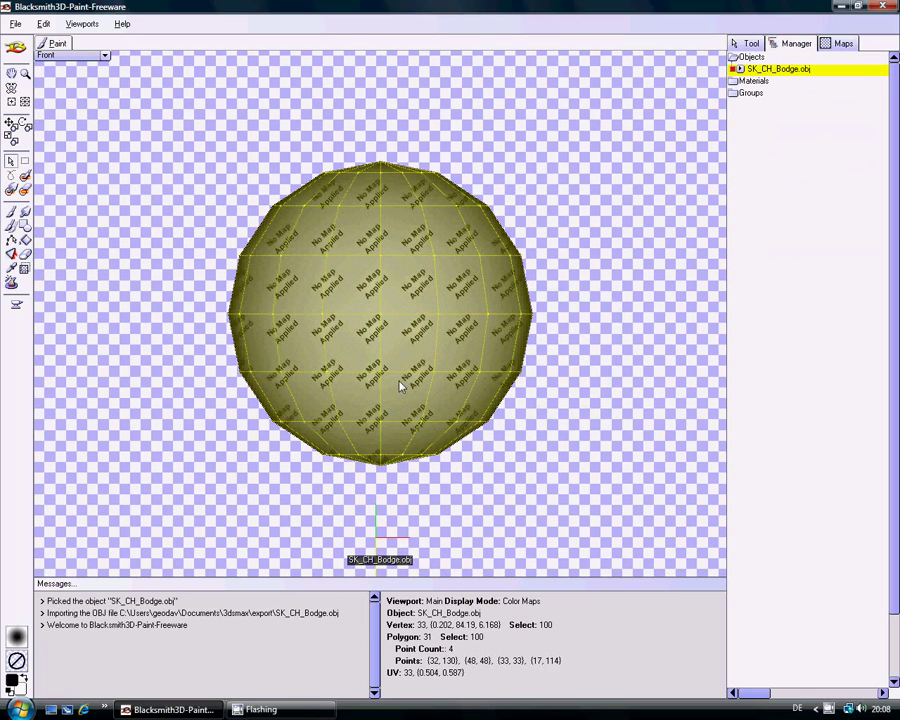
left_click(840, 45)
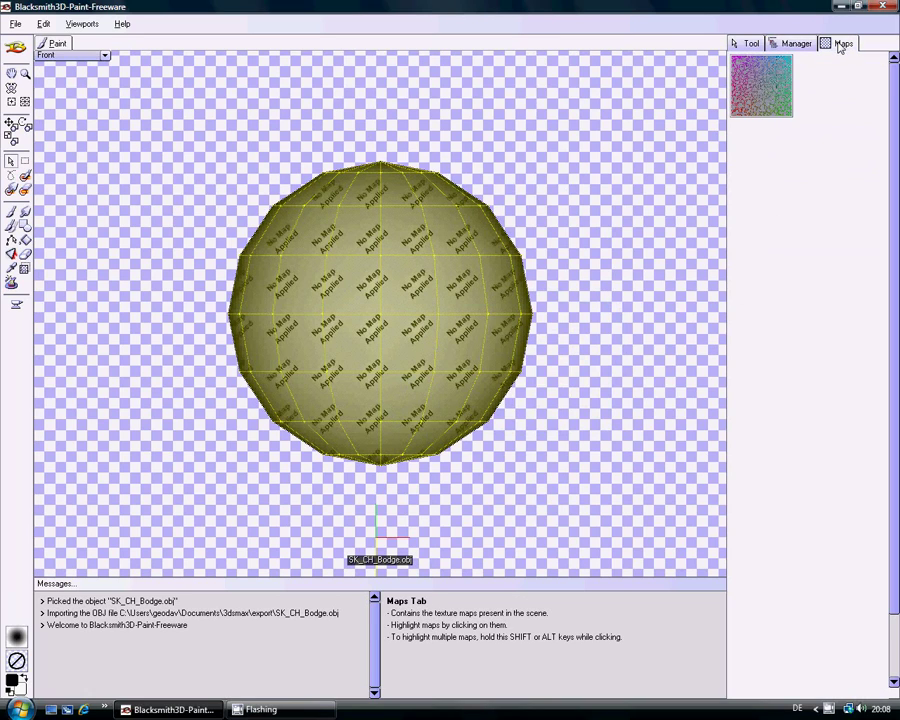
left_click(790, 45)
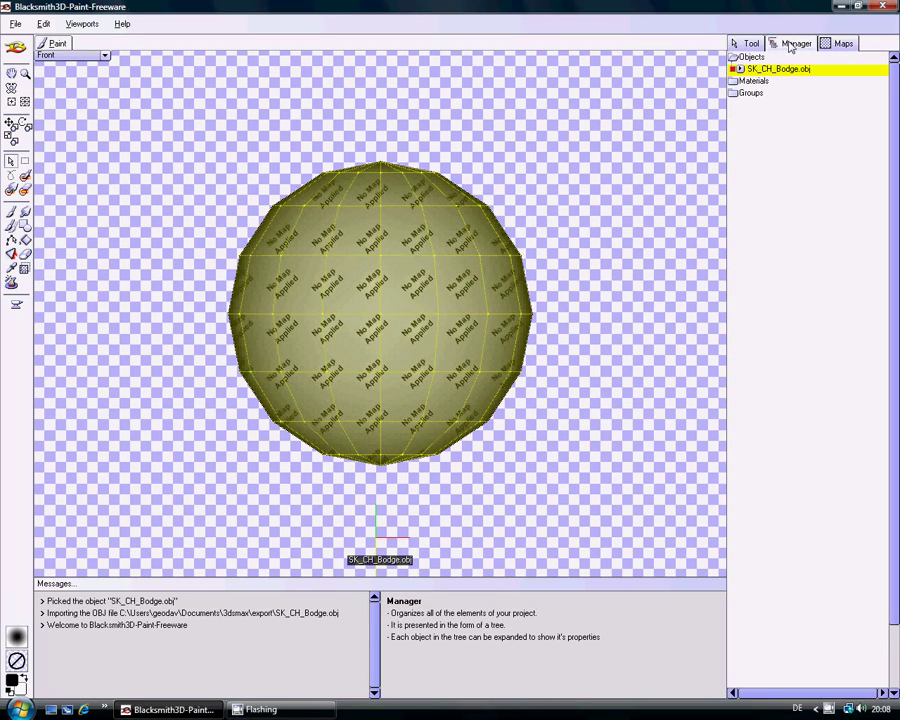
left_click(741, 69)
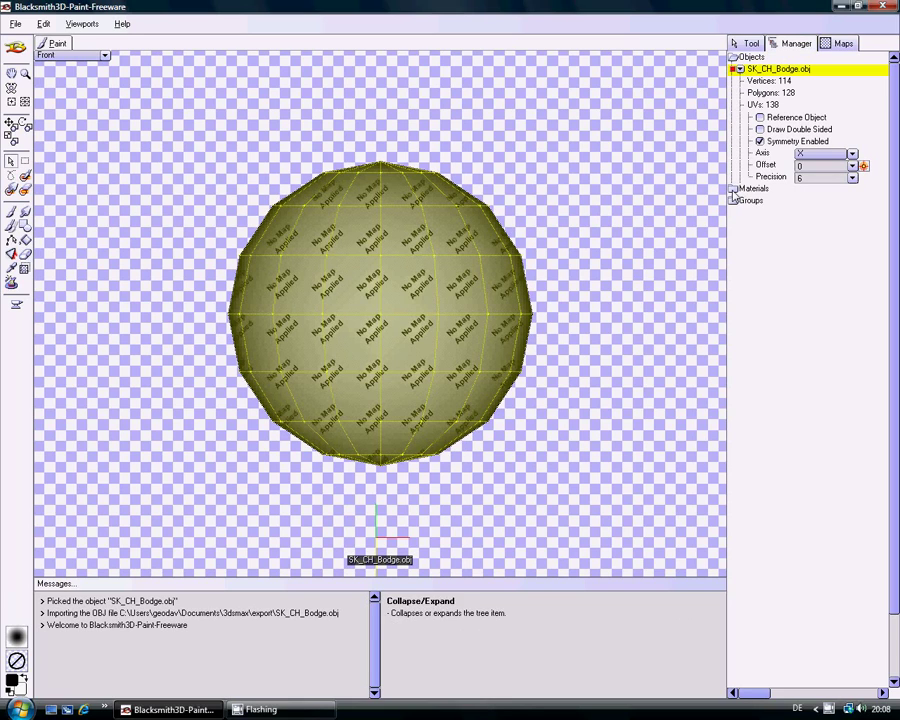
left_click(733, 189)
left_click(749, 201)
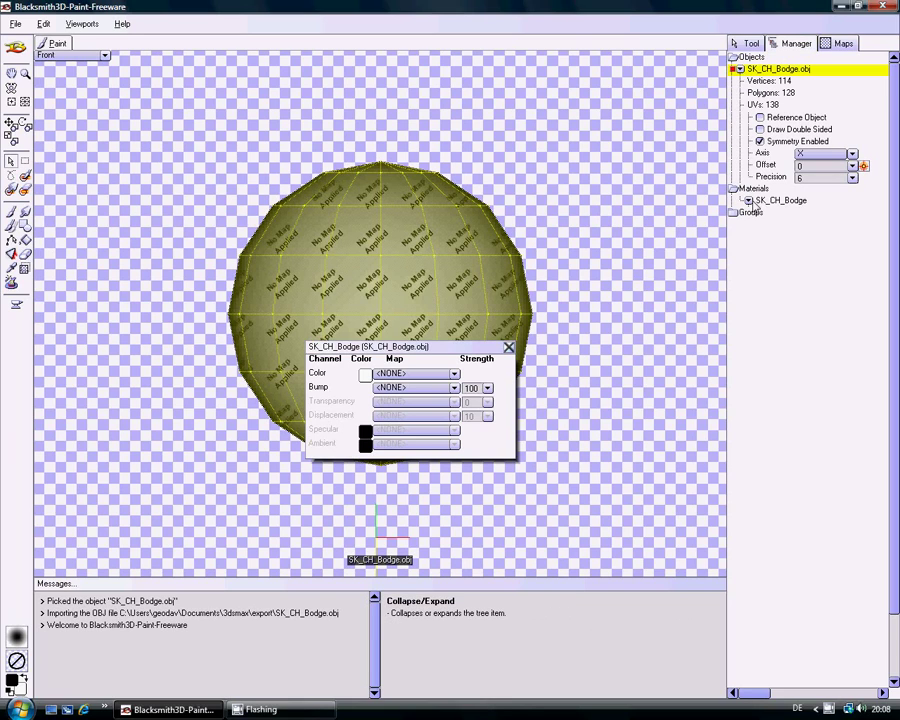
left_click(508, 347)
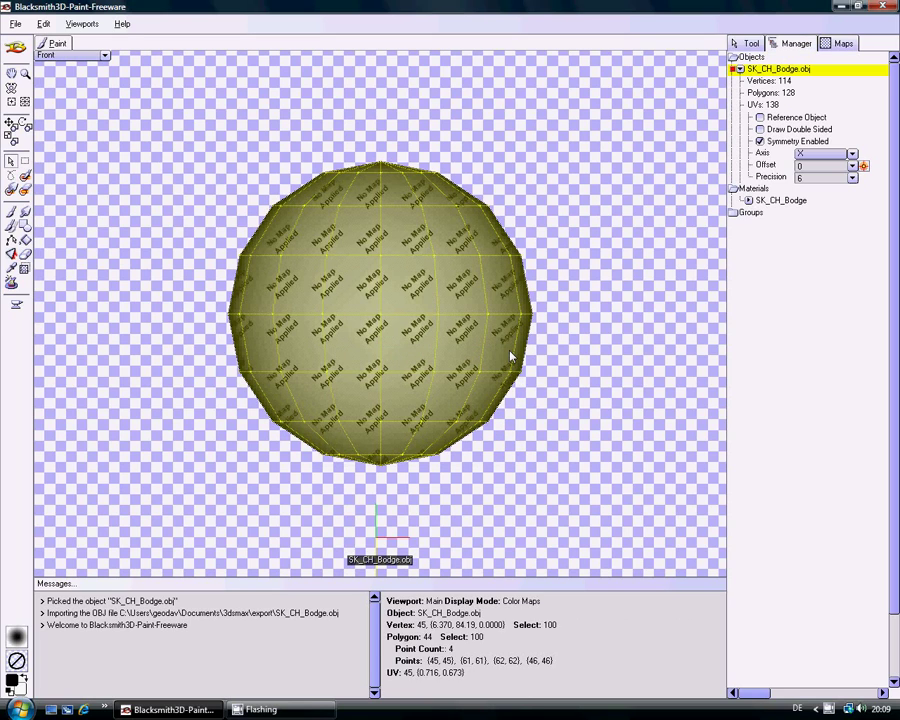
Create a new 1024 x 1024 texture map named head.tga and invert its colors.
left_click(843, 43)
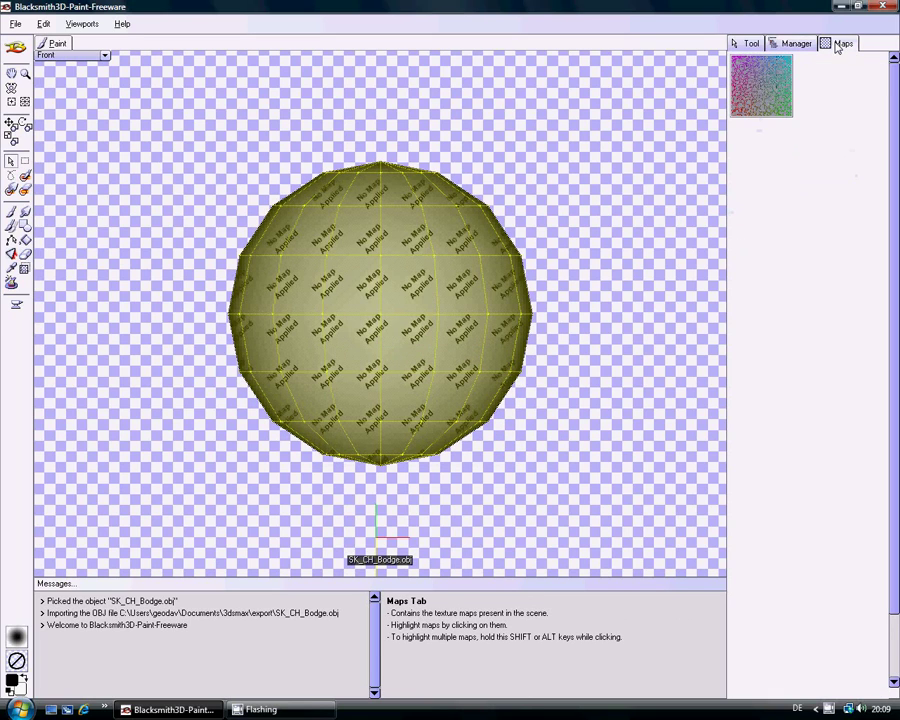
right_click(745, 88)
left_click(772, 91)
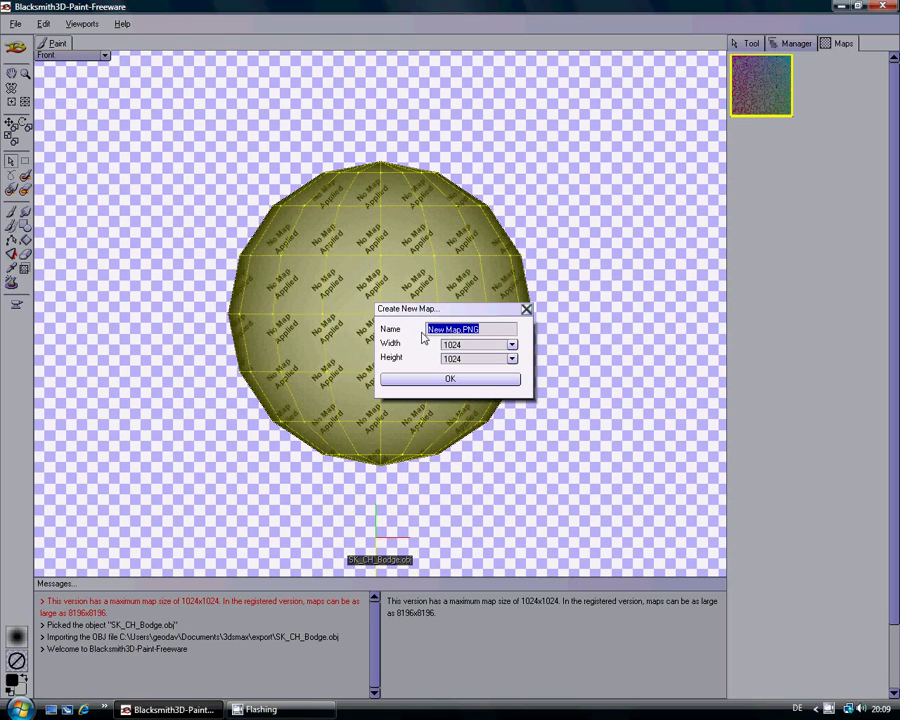
type("head")
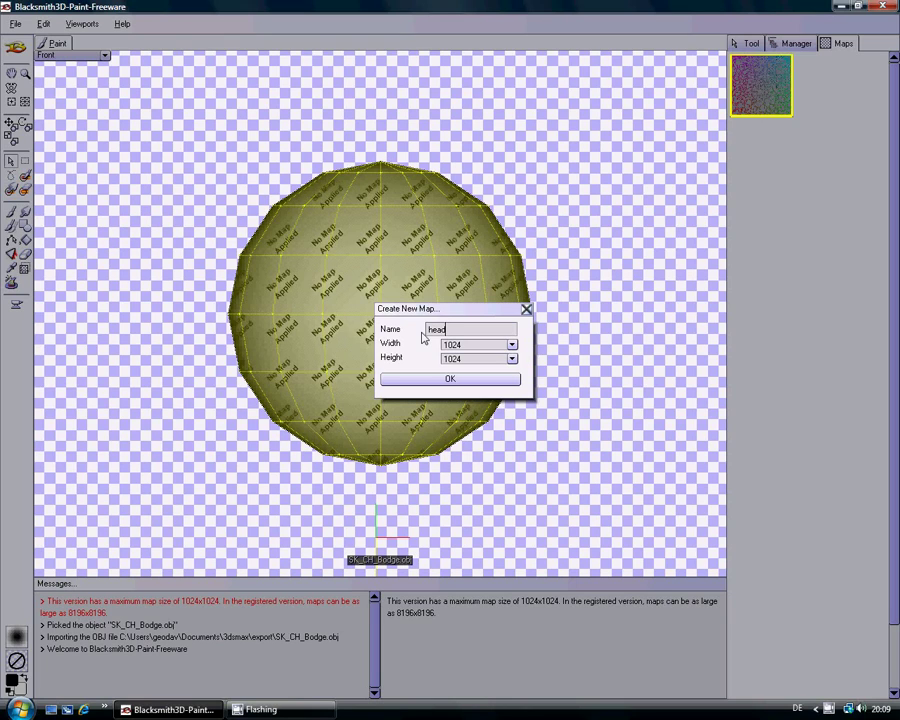
type(".tga")
left_click(450, 380)
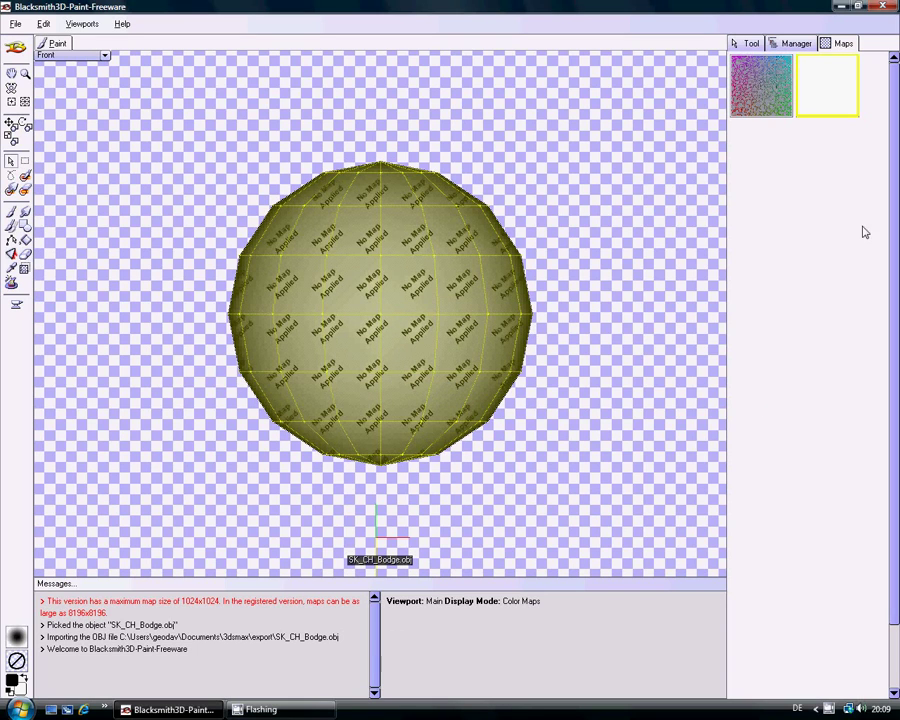
right_click(821, 91)
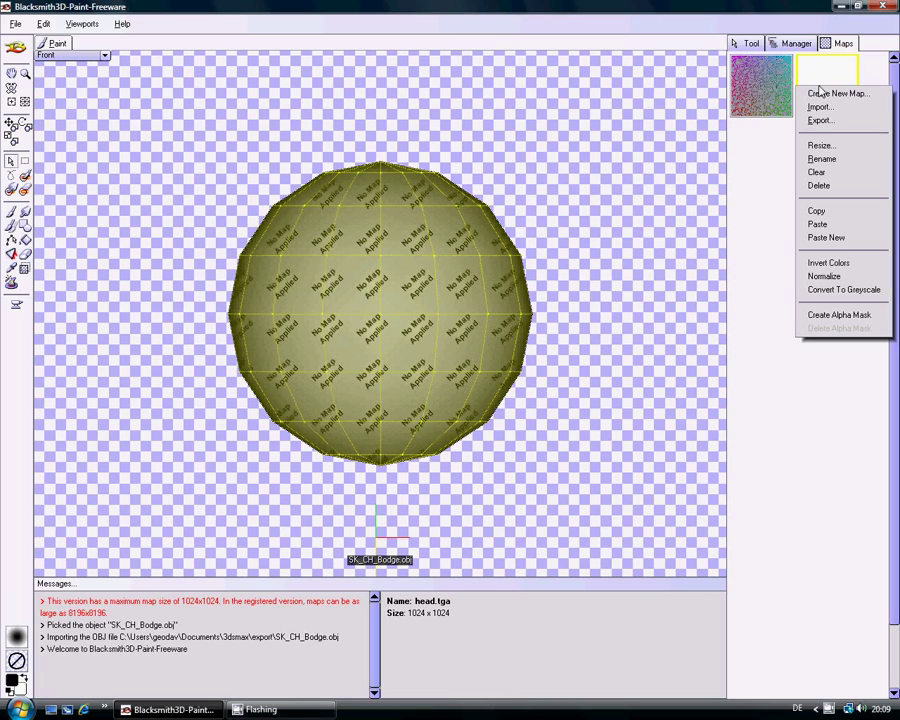
left_click(822, 262)
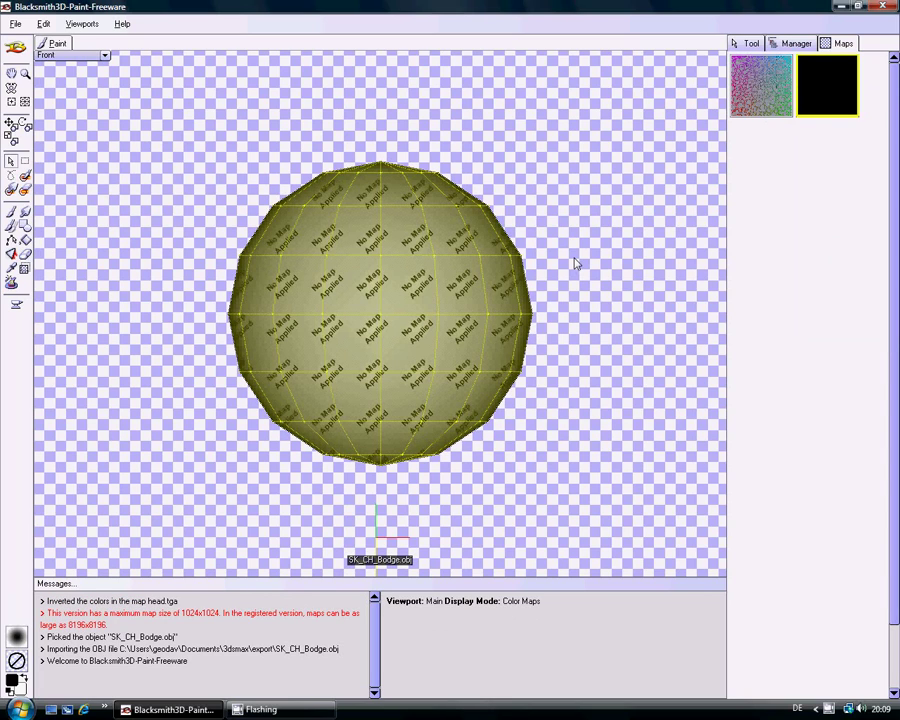
Assign the head.tga map to the Color channel of the SK_CH_Bodge material.
left_click(796, 43)
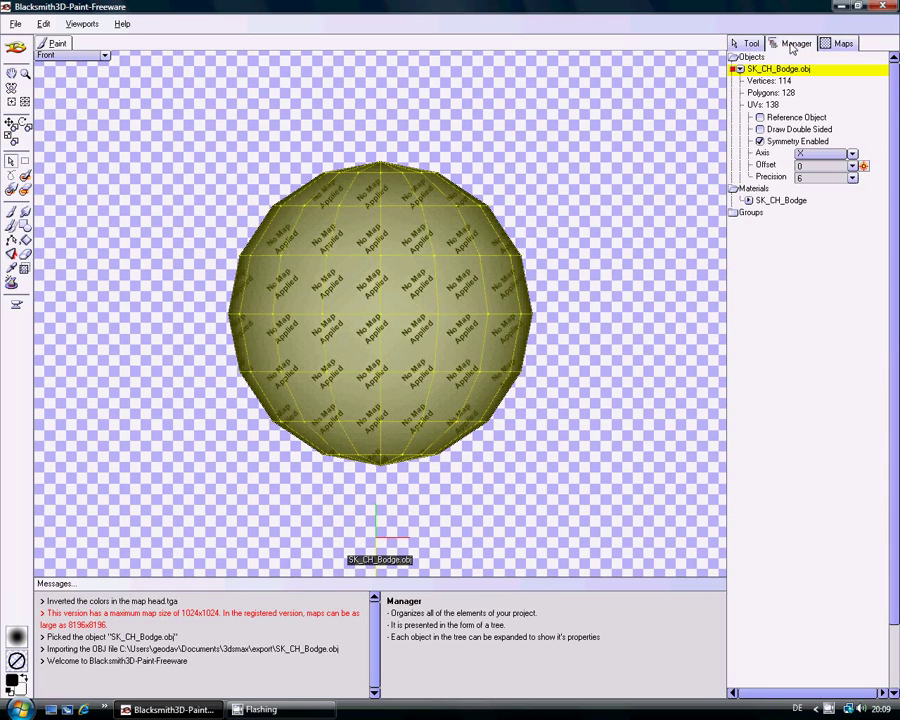
double_click(750, 201)
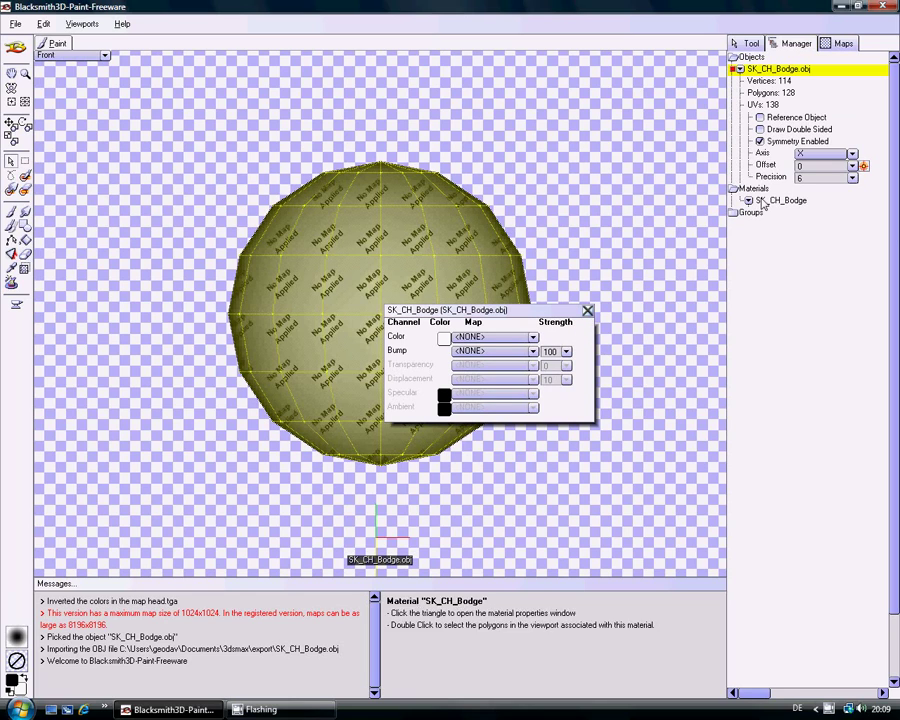
left_click(534, 338)
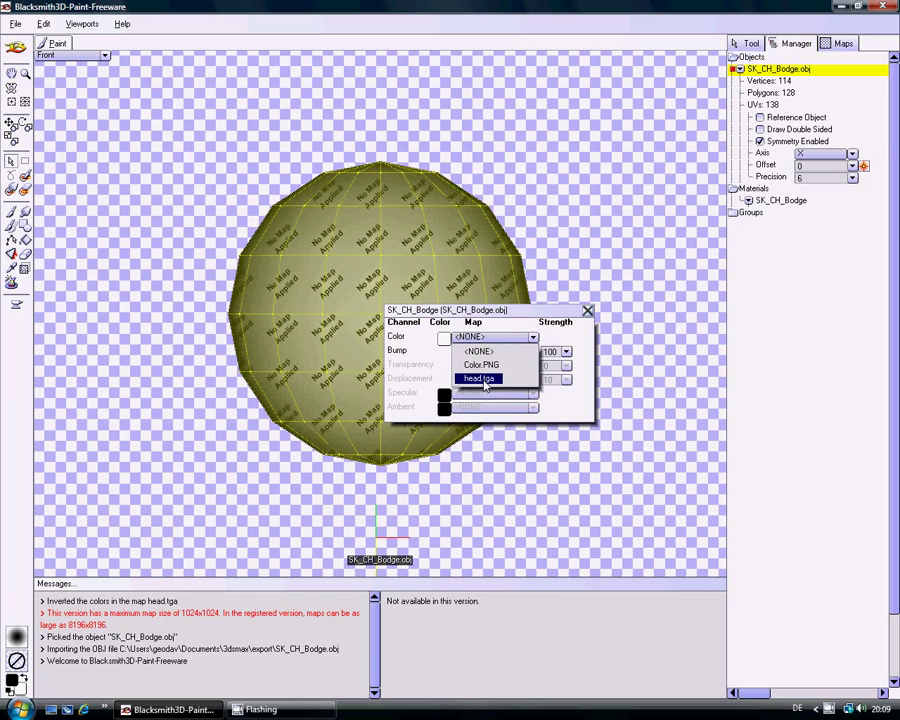
left_click(480, 379)
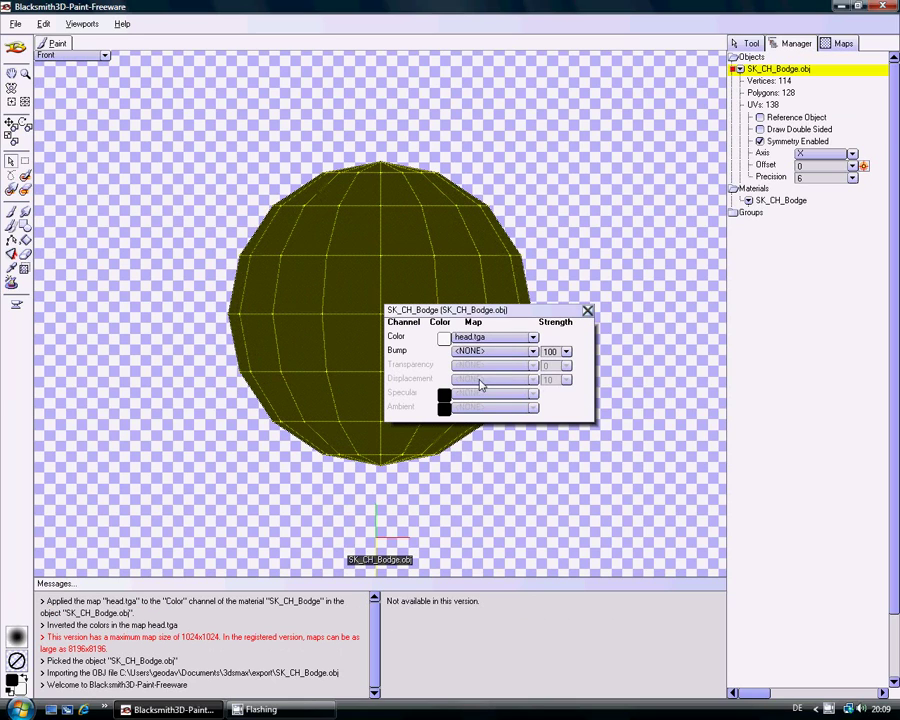
left_click(588, 311)
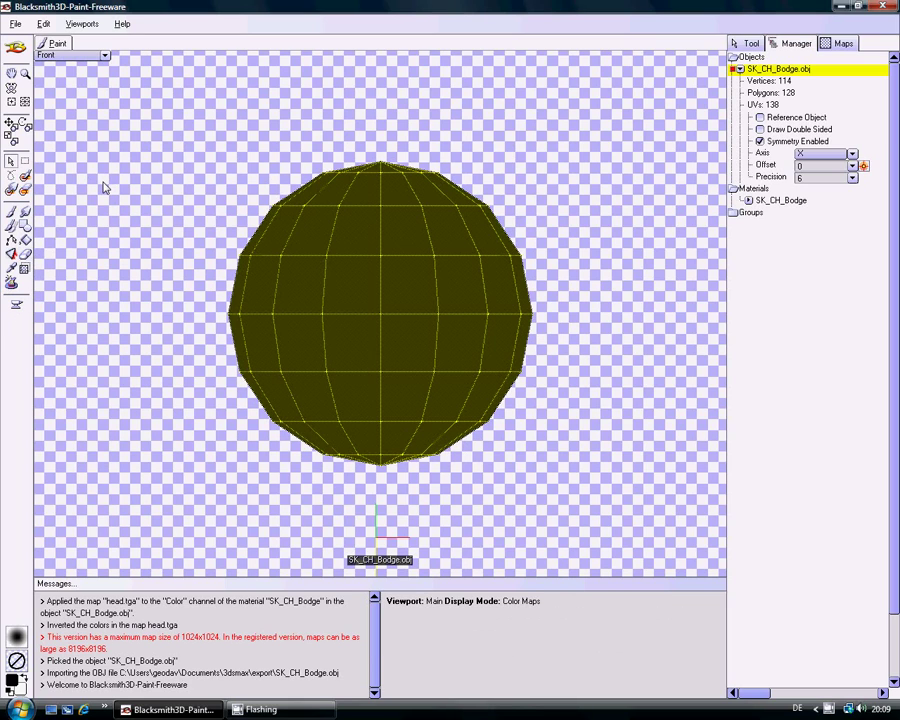
Flood fill the front of the sphere with yellow, RGB 248, 254, 1, at strength 100 and tolerance 5.
left_click(26, 240)
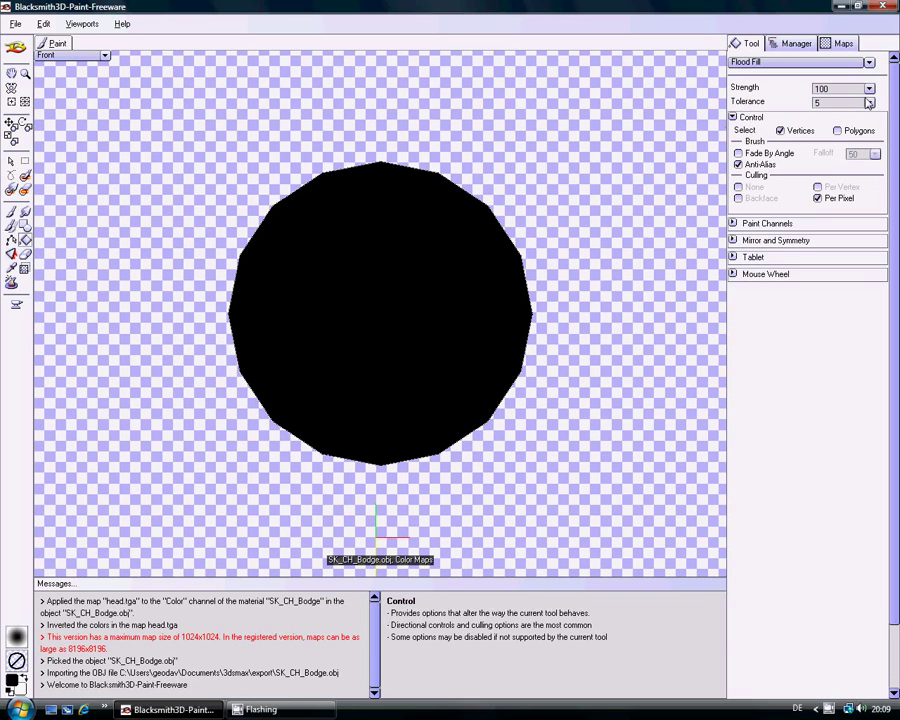
left_click(745, 224)
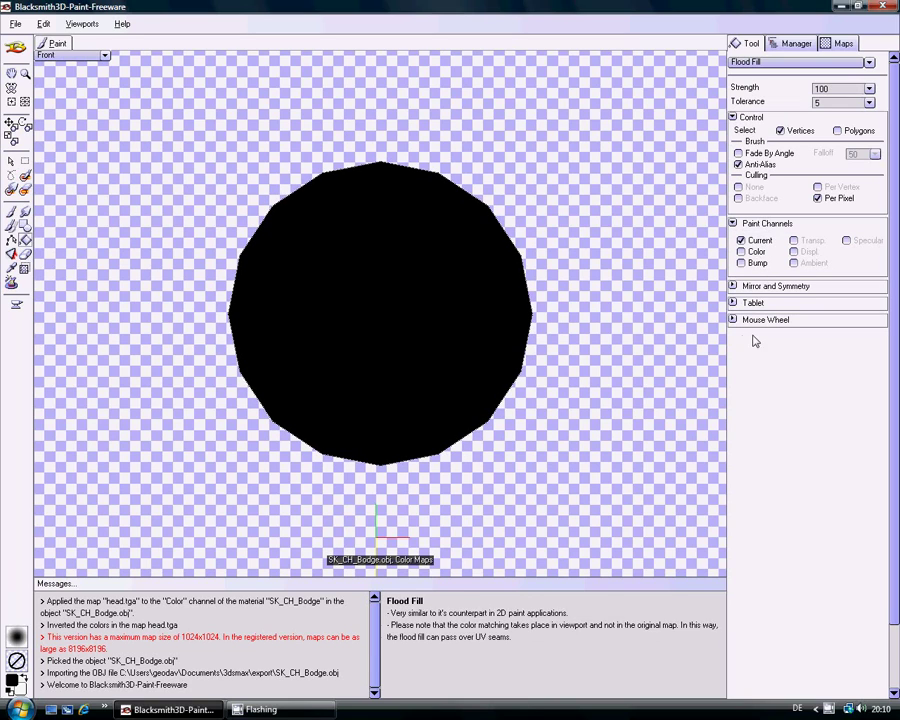
left_click(13, 682)
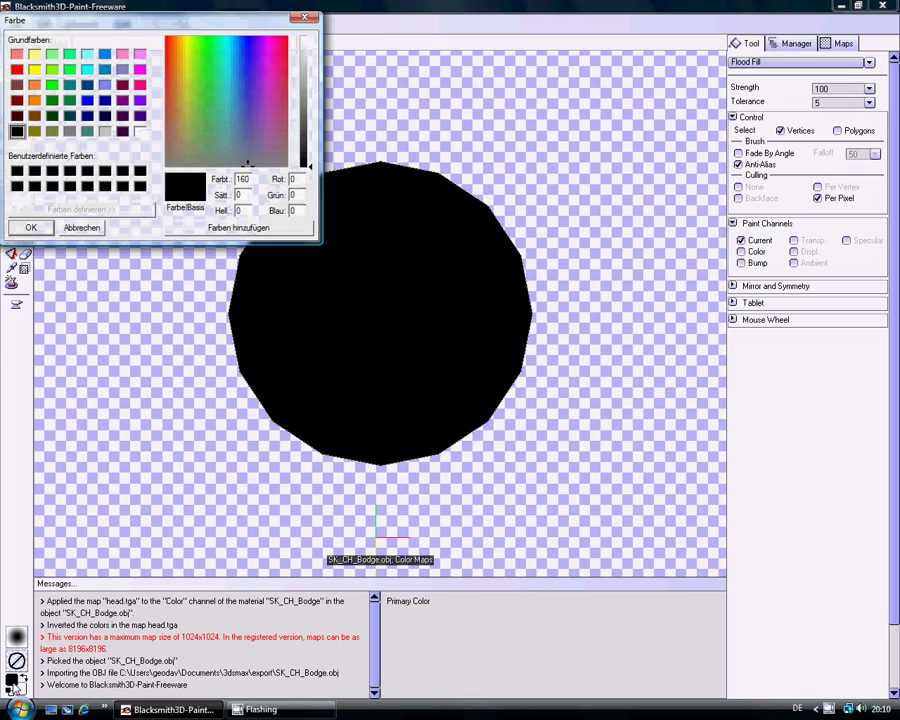
left_click(187, 43)
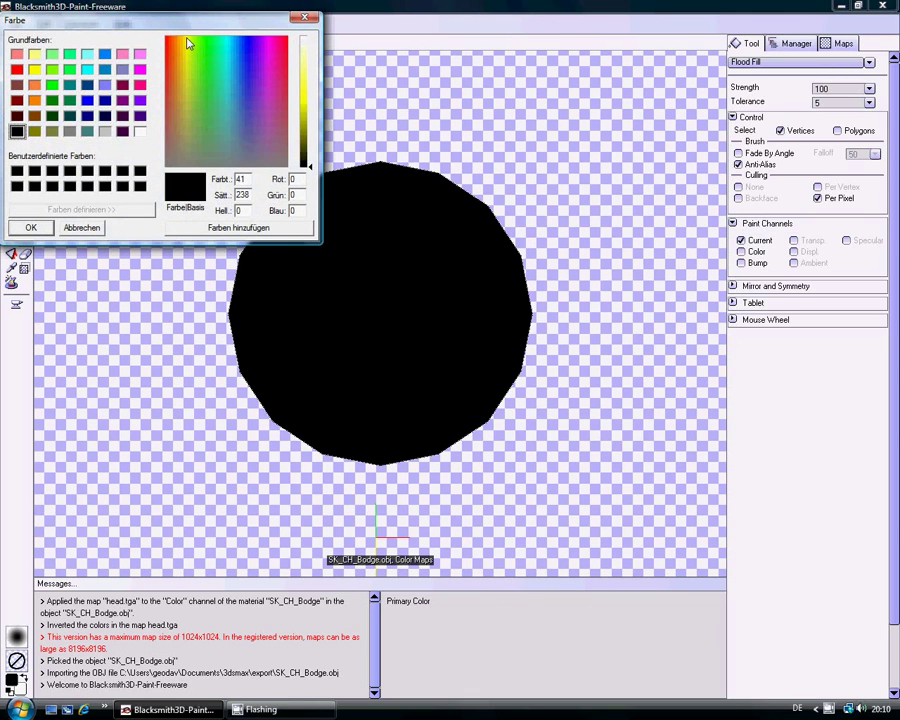
left_click(309, 105)
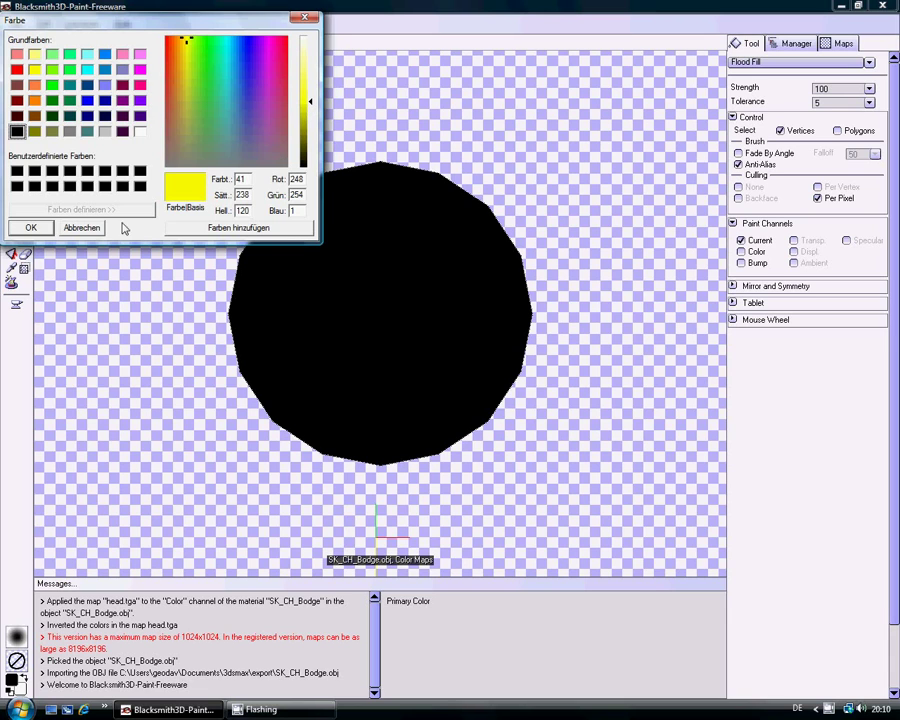
left_click(36, 227)
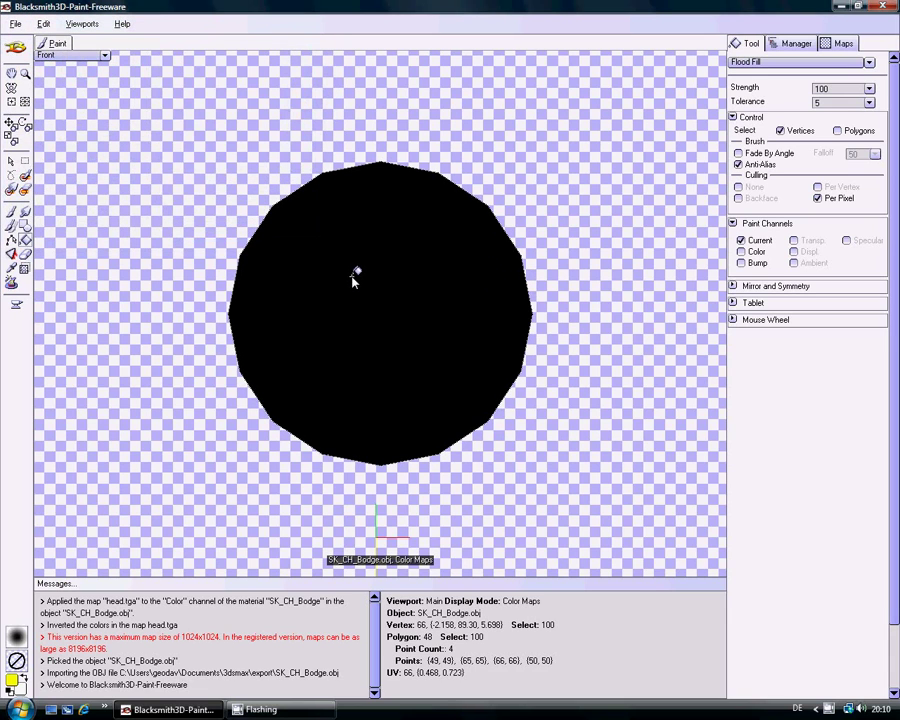
left_click(353, 277)
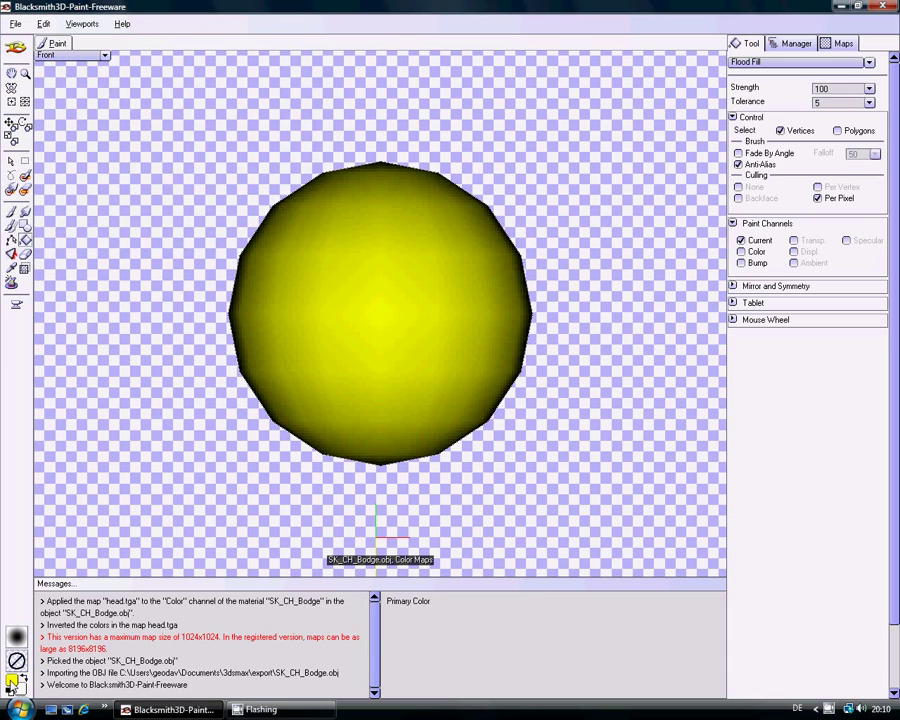
Set the primary color to a dark gray, RGB 39, 39, 39.
left_click(11, 681)
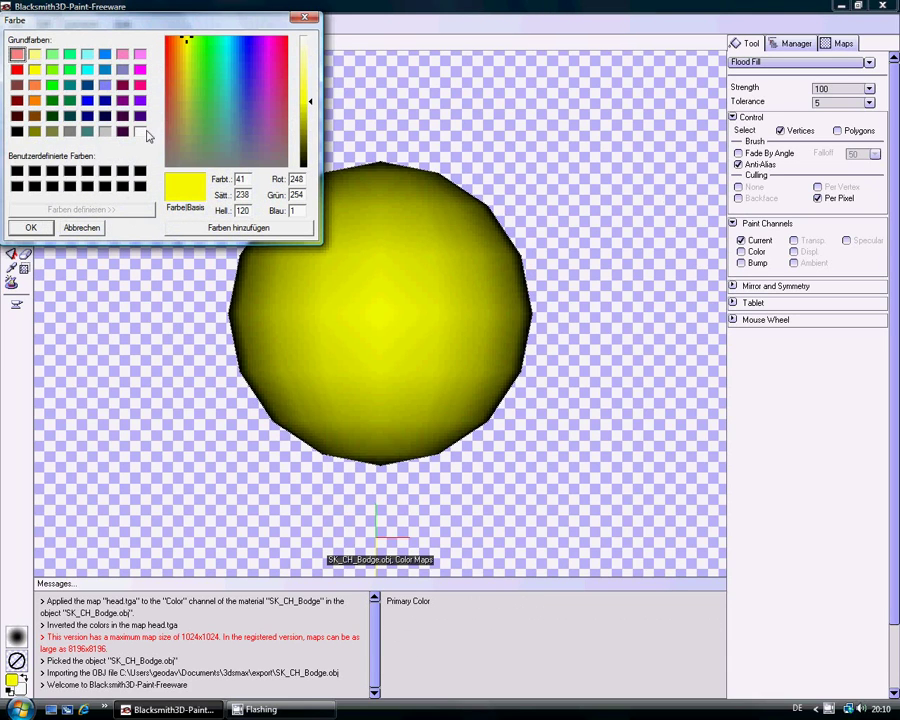
left_click(309, 167)
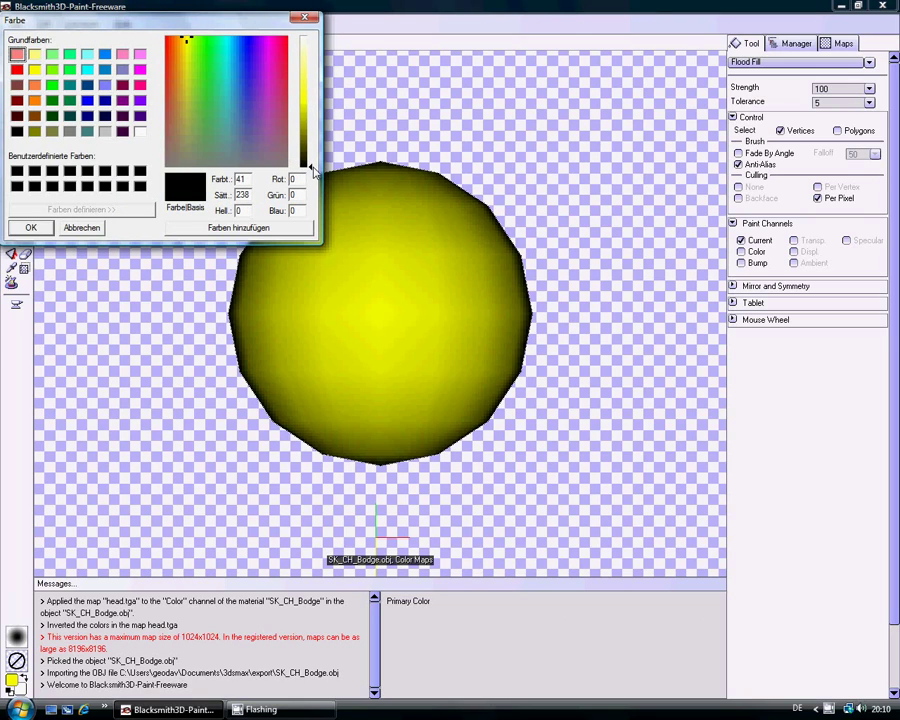
left_click(15, 132)
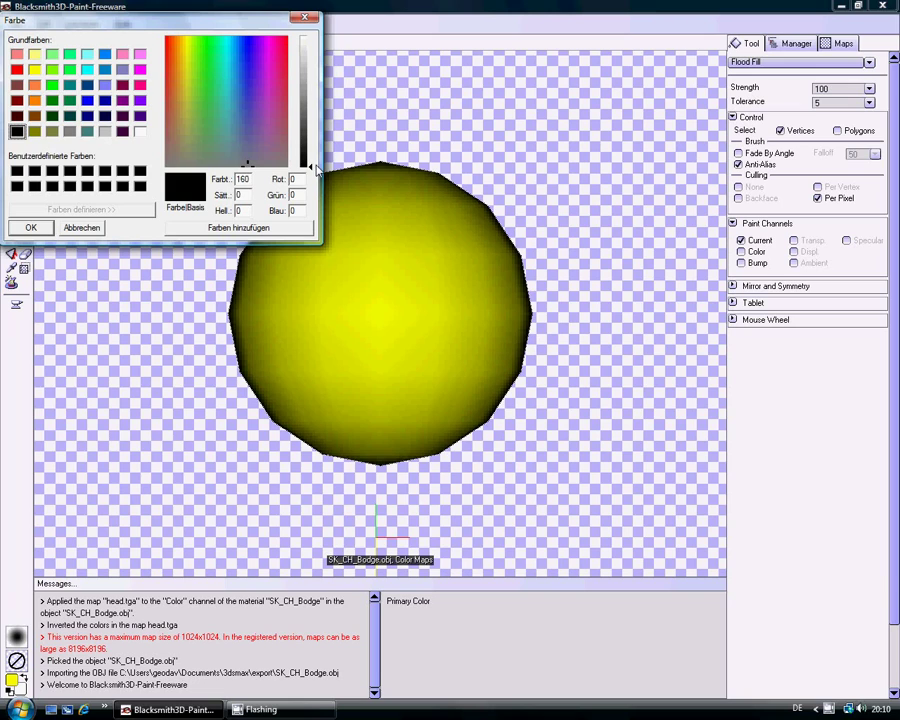
left_click_drag(313, 172, 314, 160)
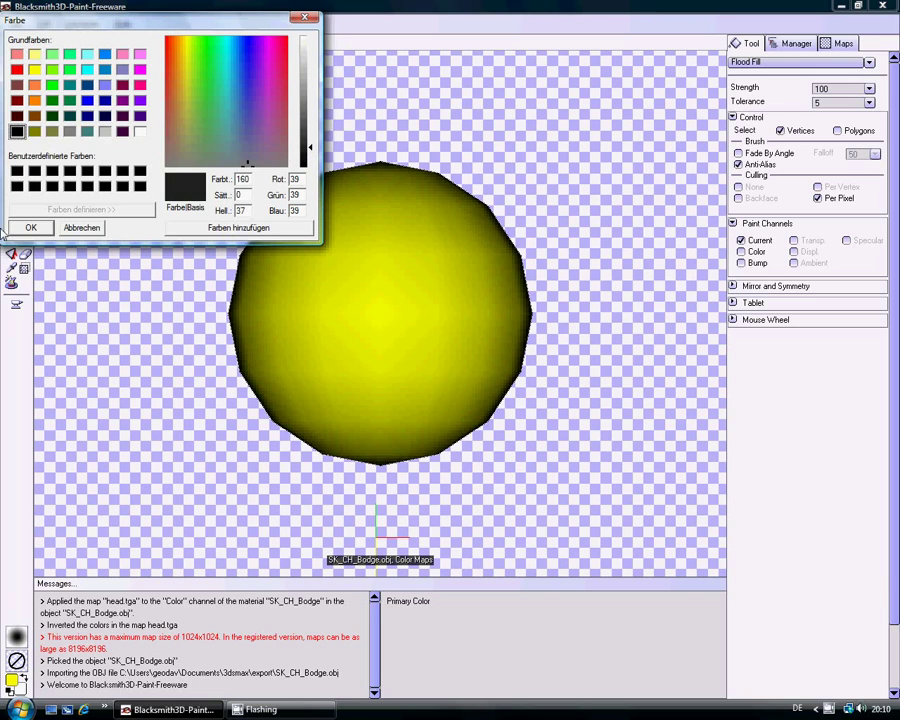
left_click(31, 229)
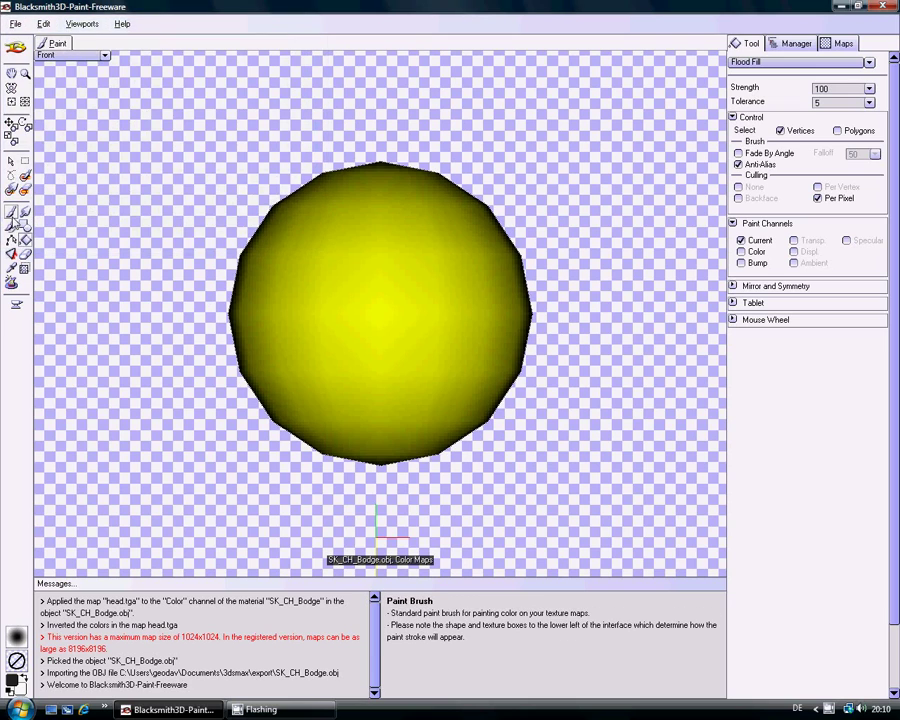
Paint a soft dark spot as the left eye on the sphere's front with the size 10 Paint Brush.
left_click(12, 213)
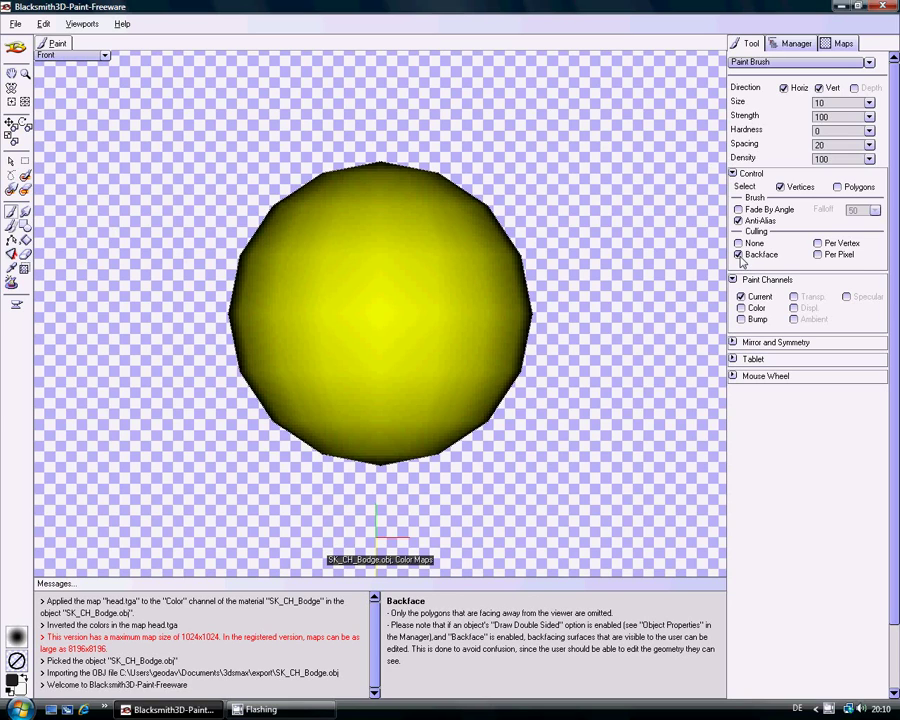
left_click(328, 257)
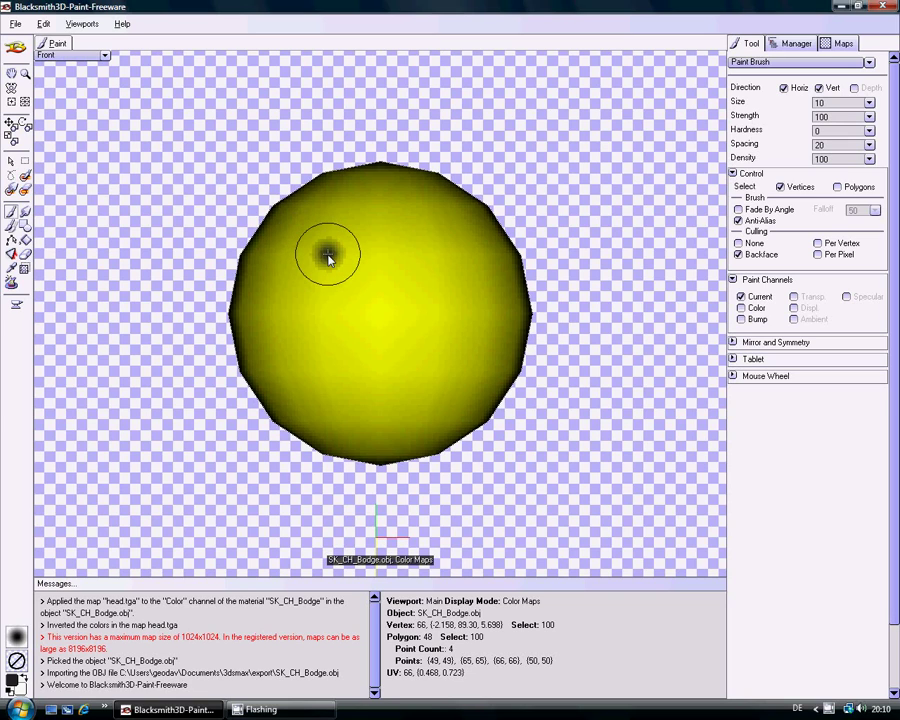
left_click_drag(328, 257, 335, 260)
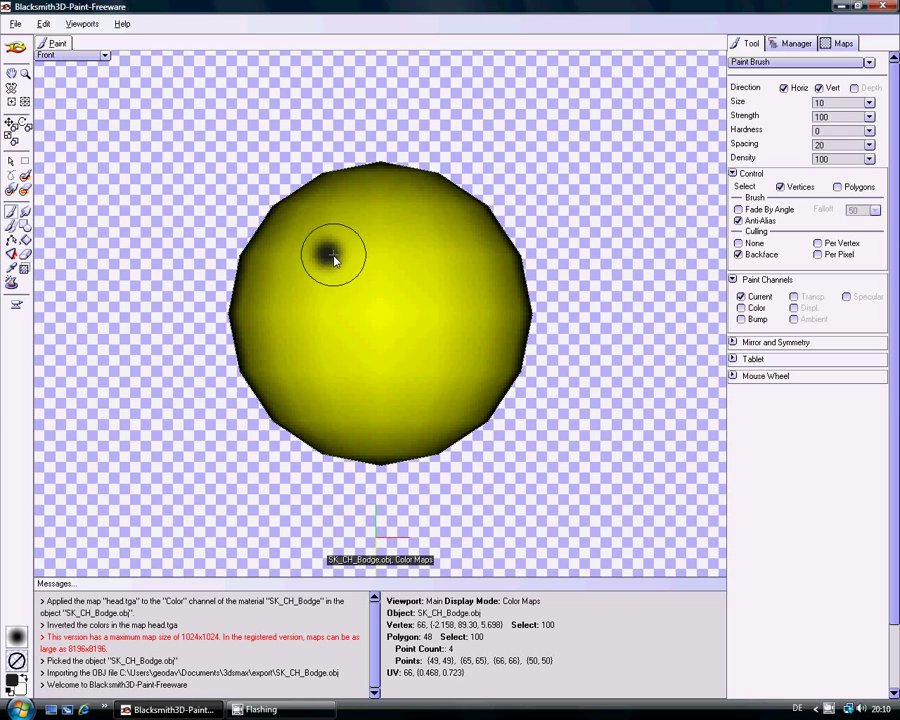
Set the Paint Brush hardness to 37 and paint both eyes and a wide smiling mouth on the sphere's front.
left_click(870, 118)
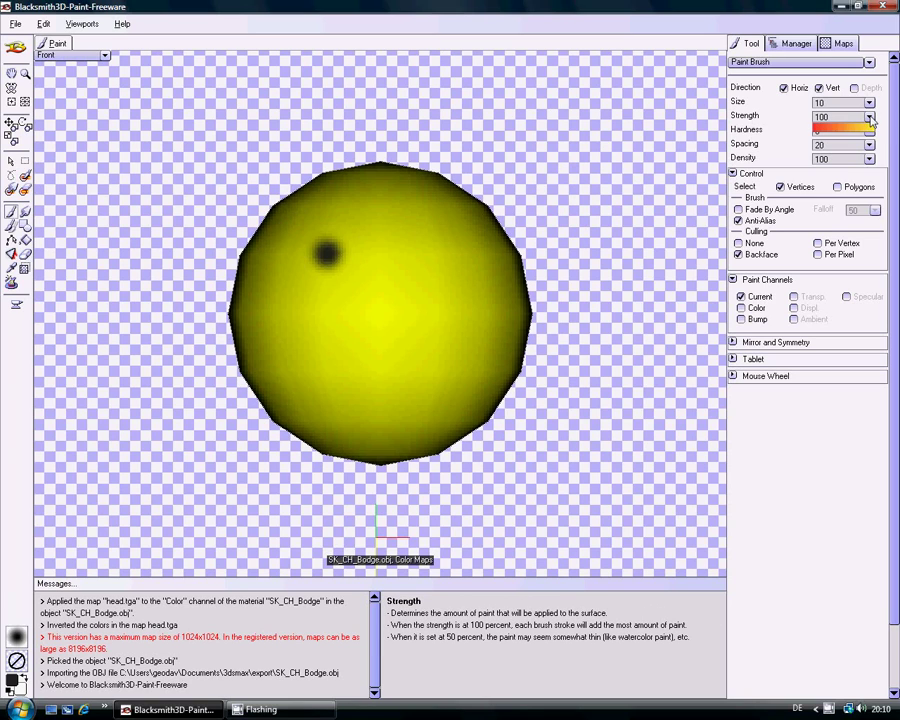
left_click(869, 131)
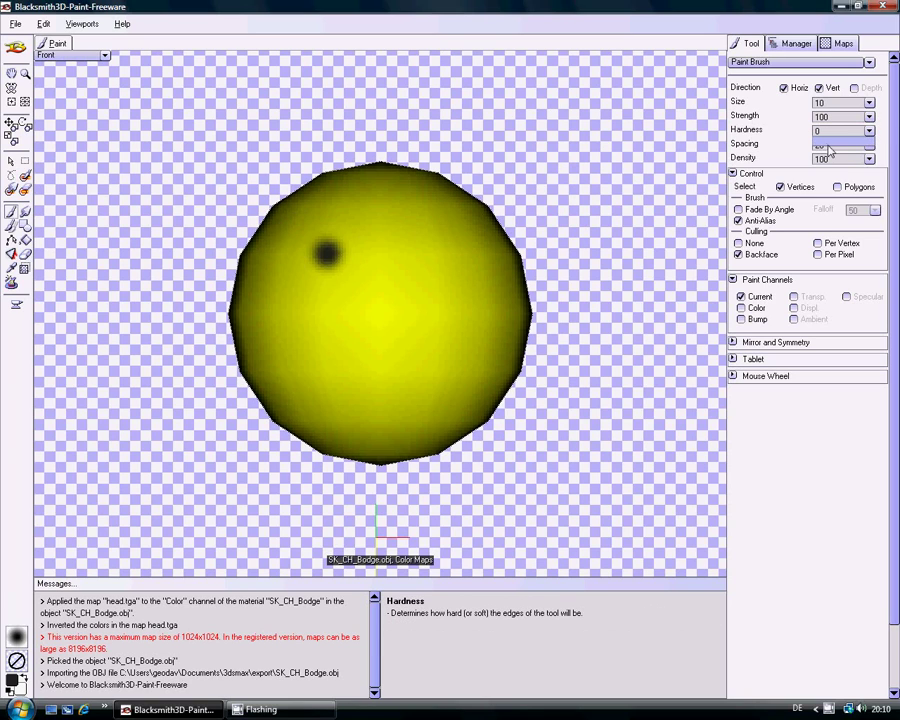
left_click_drag(828, 150, 825, 146)
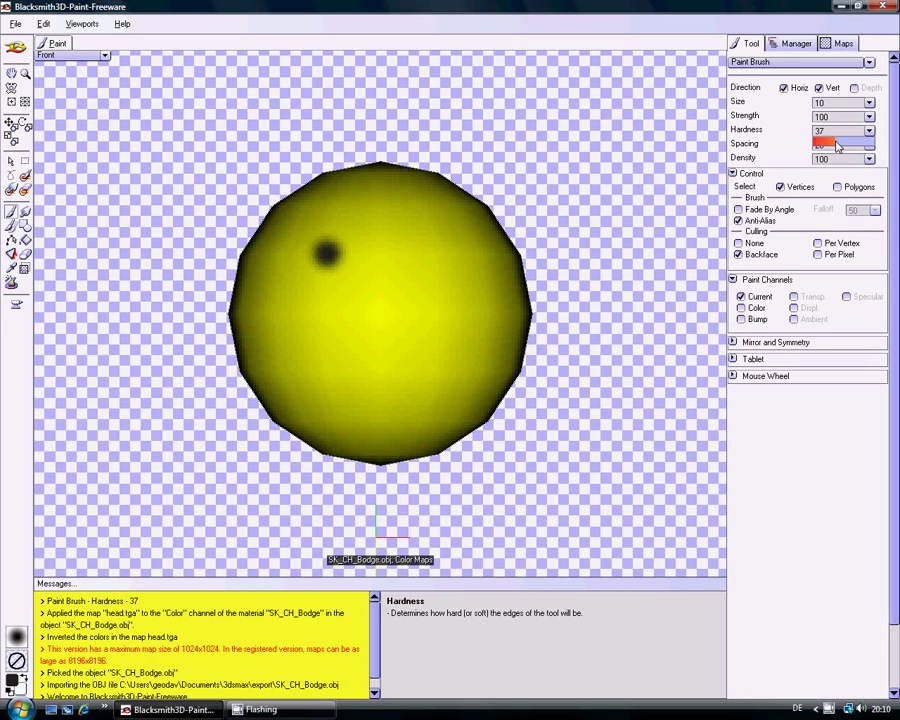
mouse_move(335, 256)
left_mouse_down()
mouse_move(321, 255)
mouse_move(341, 265)
left_mouse_up()
mouse_move(424, 251)
left_mouse_down()
mouse_move(432, 260)
mouse_move(430, 253)
left_mouse_up()
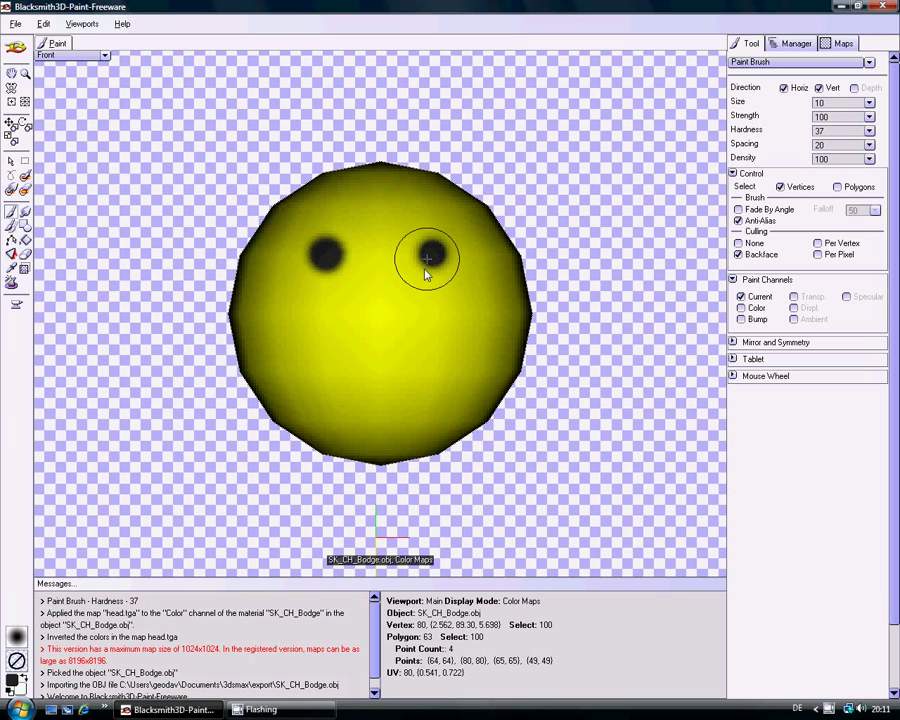
mouse_move(313, 351)
left_mouse_down()
mouse_move(329, 366)
mouse_move(384, 381)
mouse_move(443, 361)
mouse_move(466, 333)
left_mouse_up()
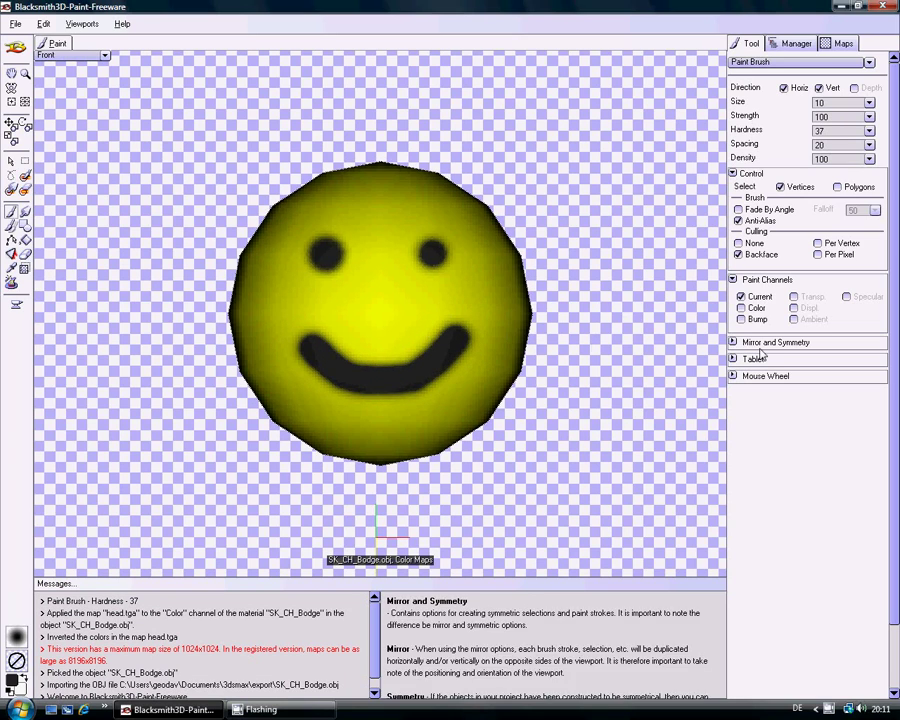
Flood fill the back of the sphere, seen in the Back view, with green, RGB 45, 200, 6.
left_click(104, 57)
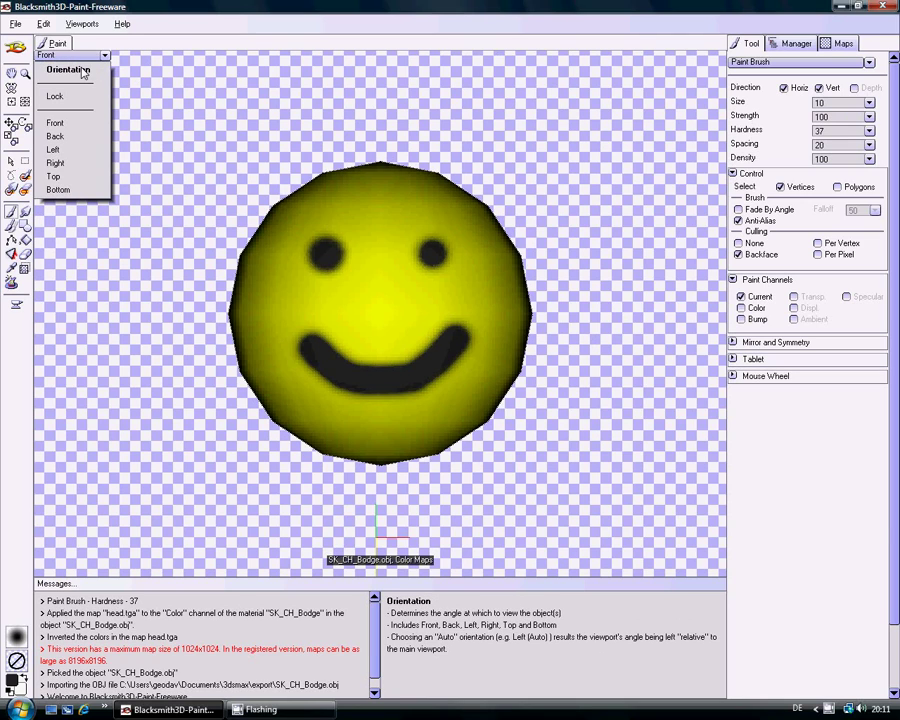
left_click(58, 137)
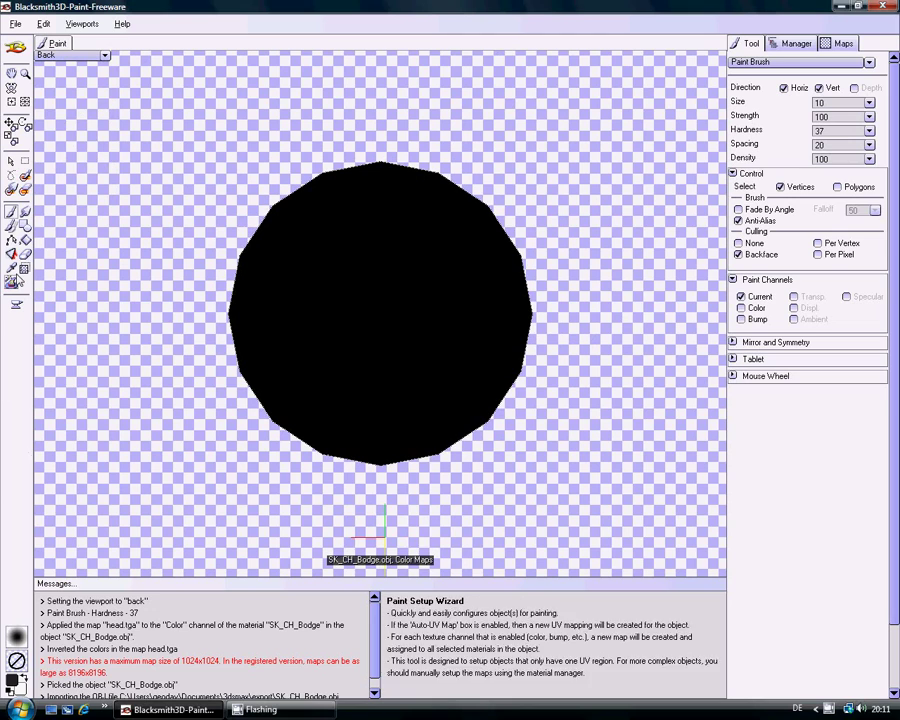
left_click(26, 241)
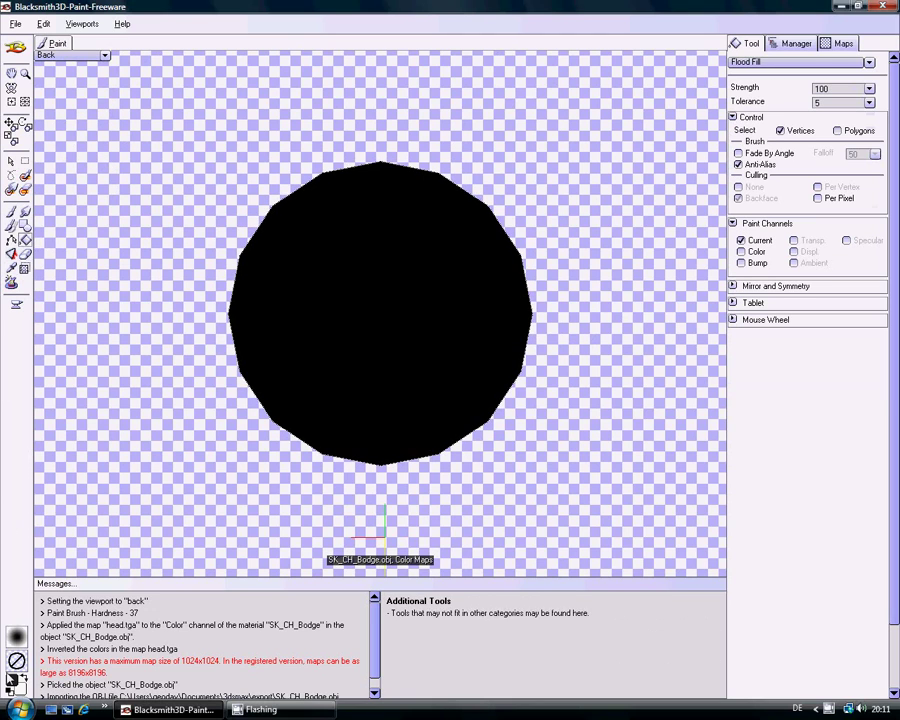
left_click(12, 681)
left_click(202, 46)
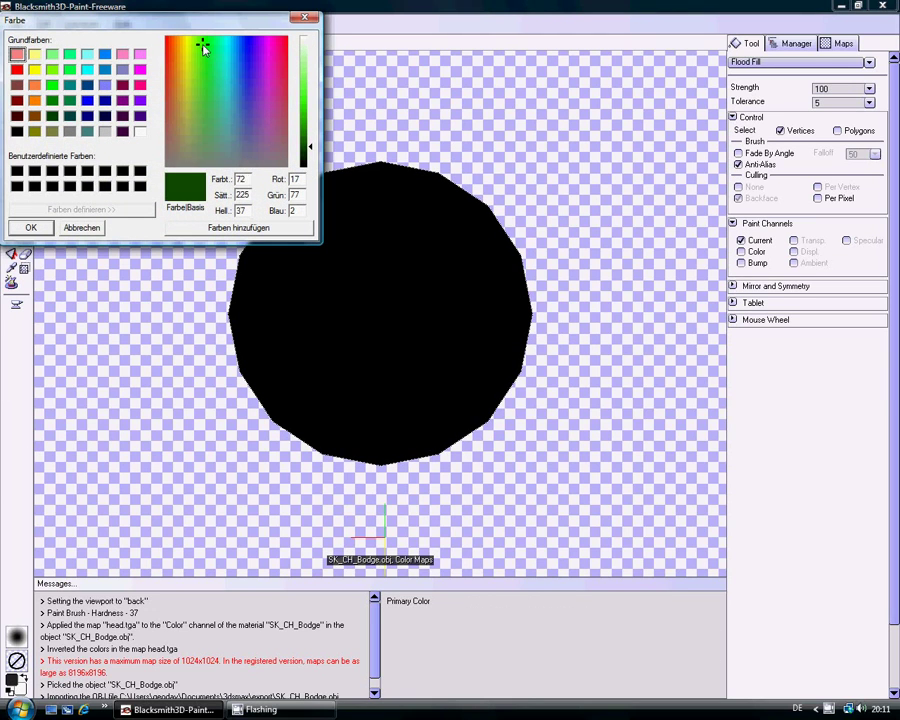
left_click_drag(311, 150, 311, 118)
left_click(30, 228)
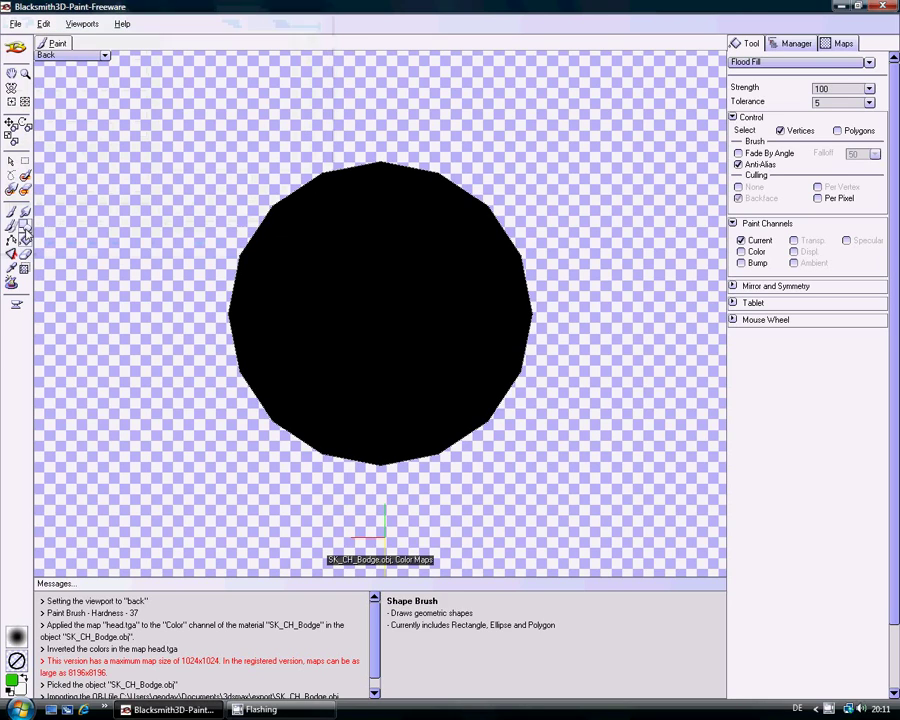
left_click(387, 288)
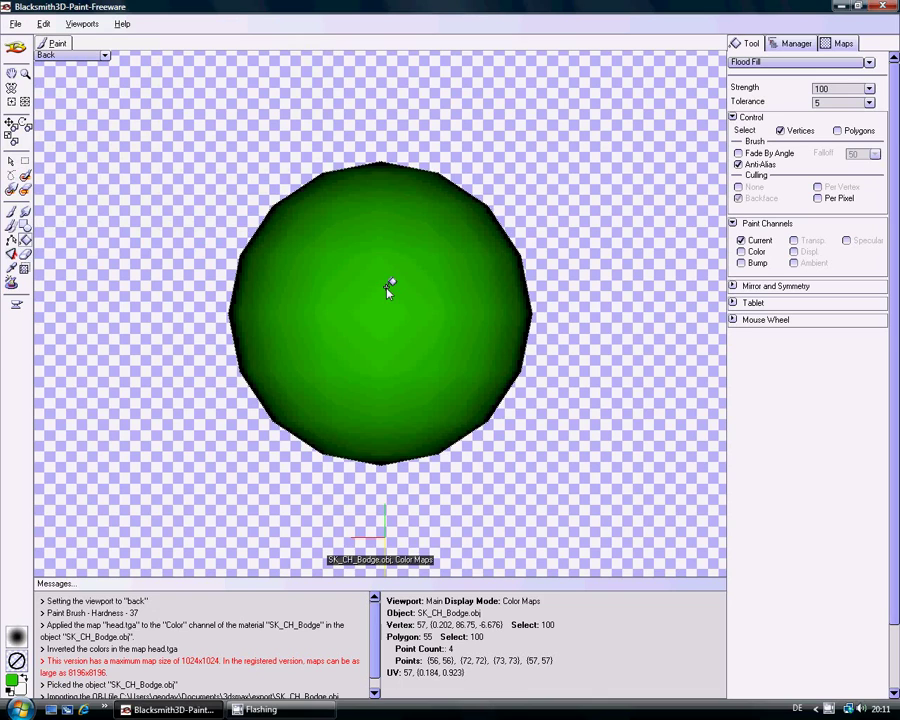
Paint a black letter M across the sphere's green back with the Paint Brush at hardness 12.
left_click(13, 681)
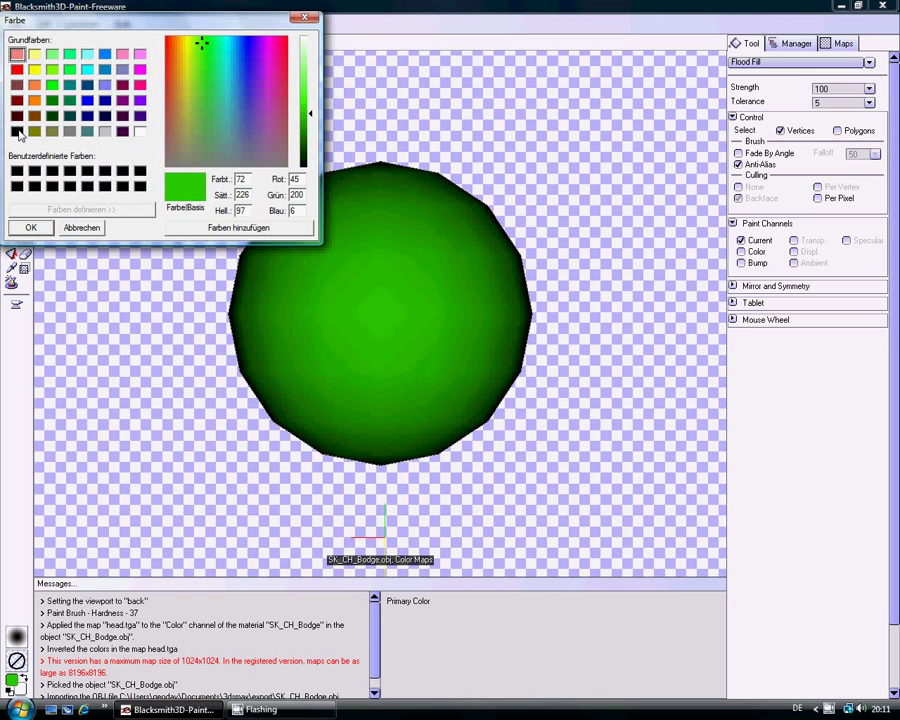
left_click(17, 132)
left_click(31, 228)
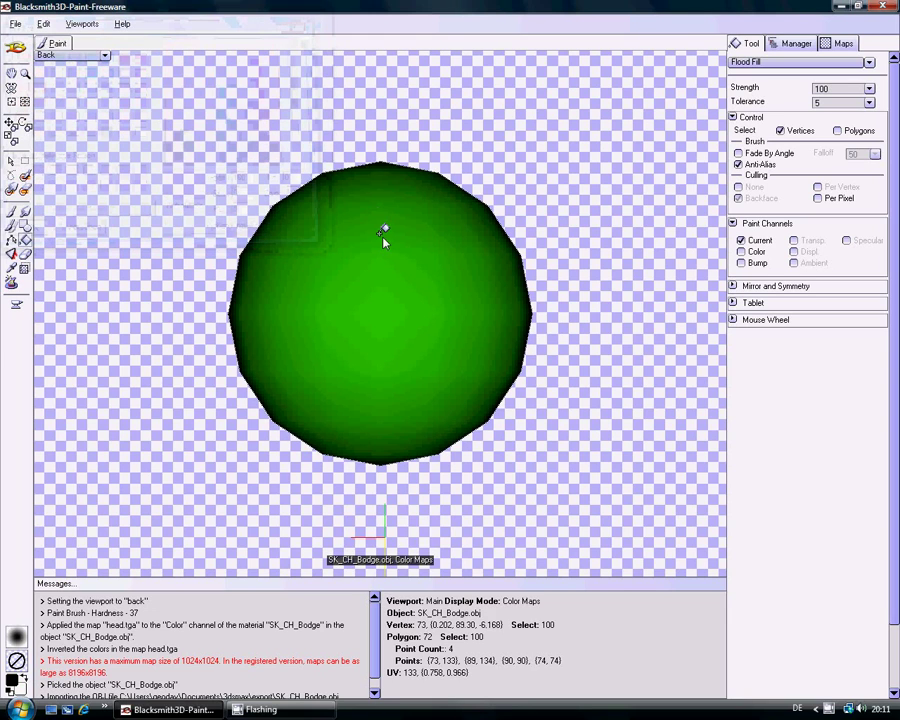
left_click(11, 211)
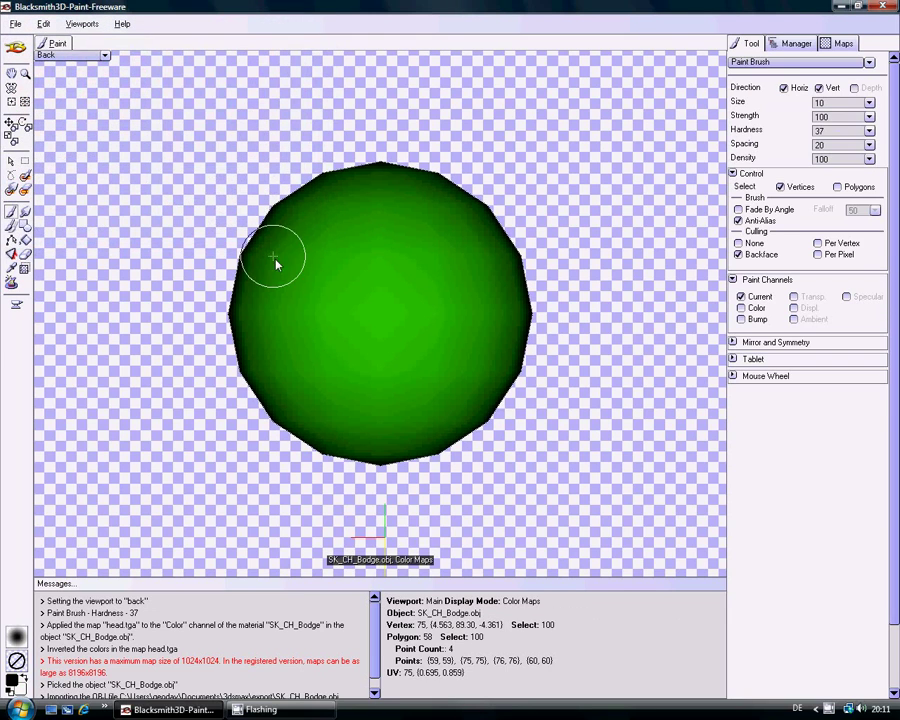
left_click(869, 133)
left_click_drag(842, 146, 825, 146)
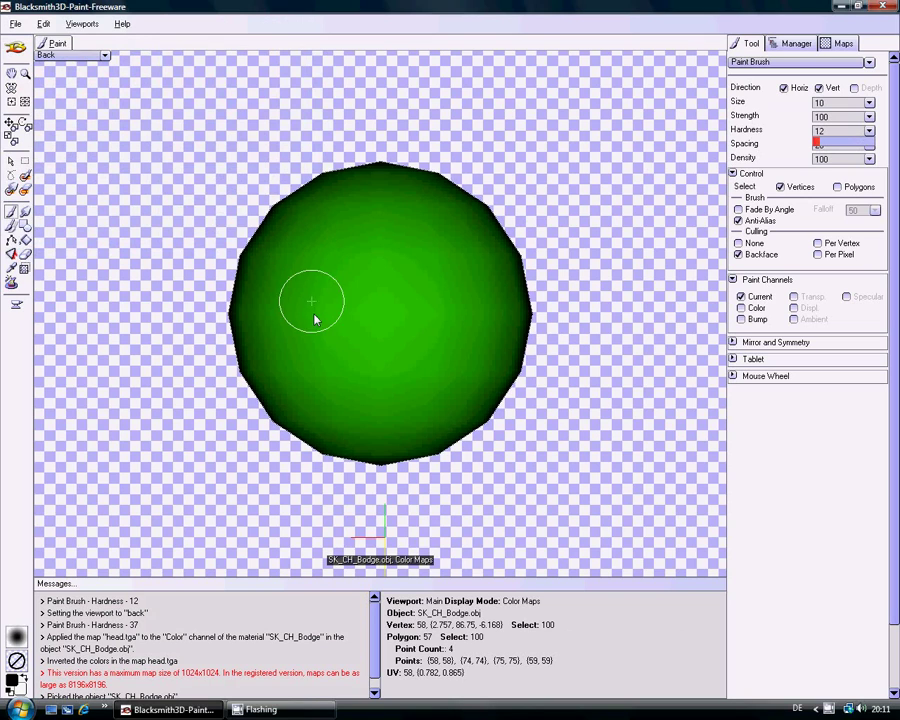
mouse_move(305, 374)
left_mouse_down()
mouse_move(319, 316)
mouse_move(360, 228)
mouse_move(392, 303)
mouse_move(433, 231)
mouse_move(473, 370)
left_mouse_up()
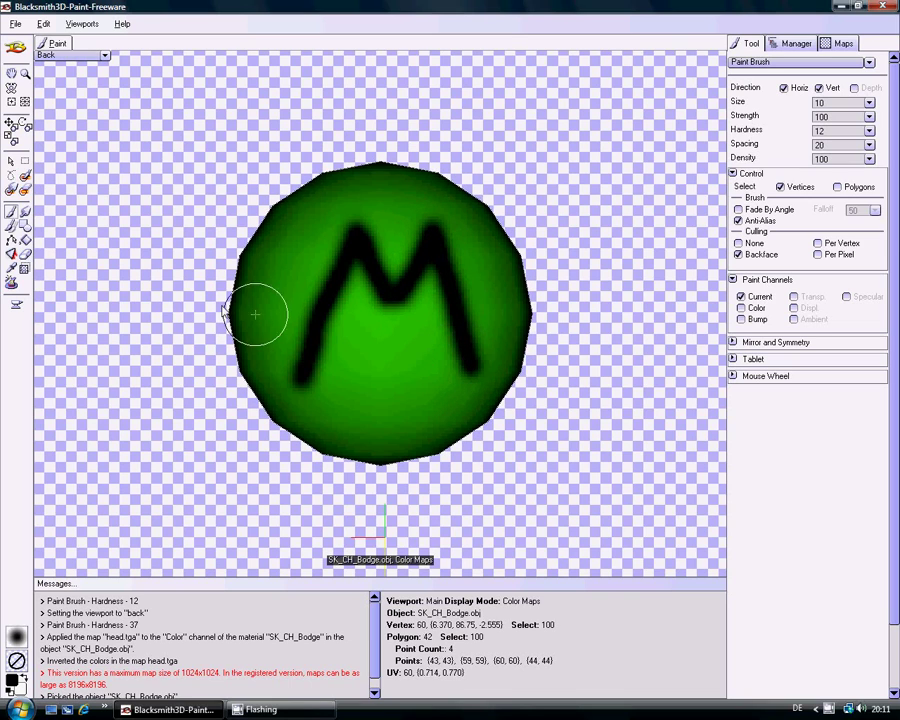
Rotate the view around the painted sphere and examine the head.tga texture map.
left_click(105, 56)
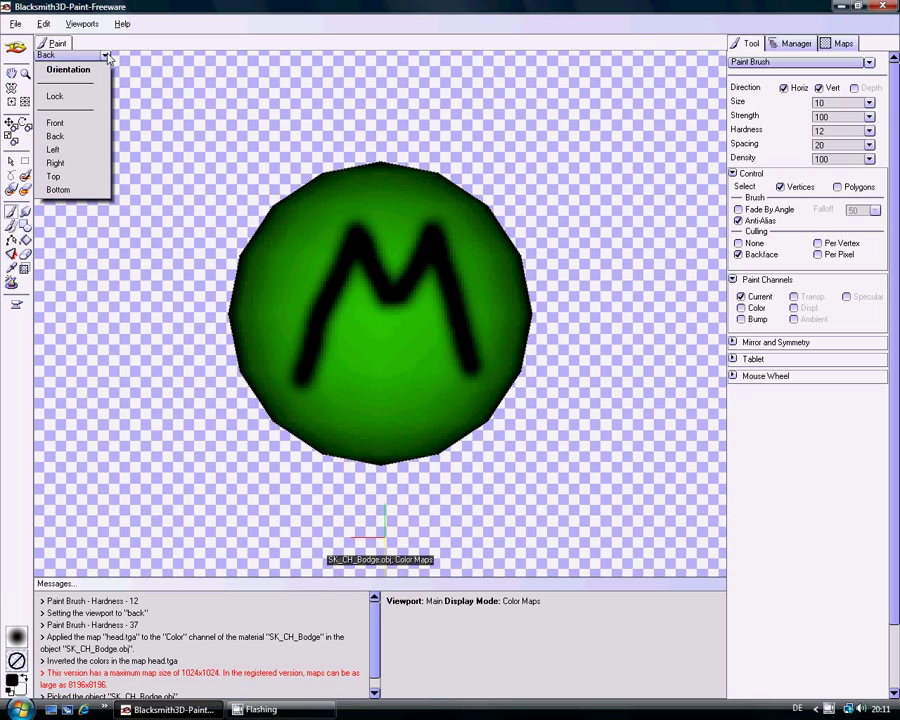
left_click(56, 100)
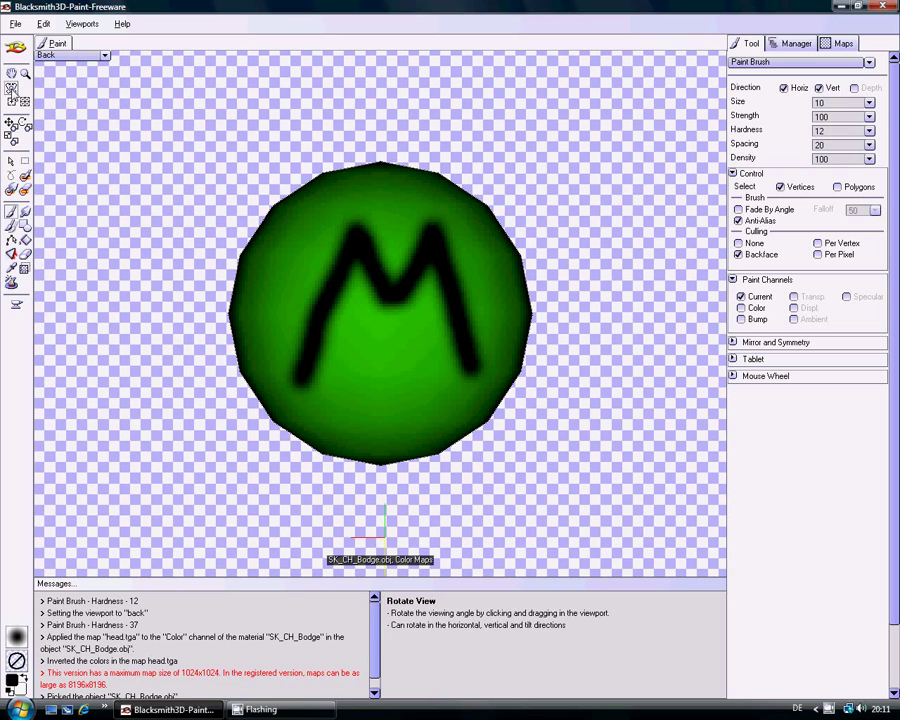
left_click(11, 88)
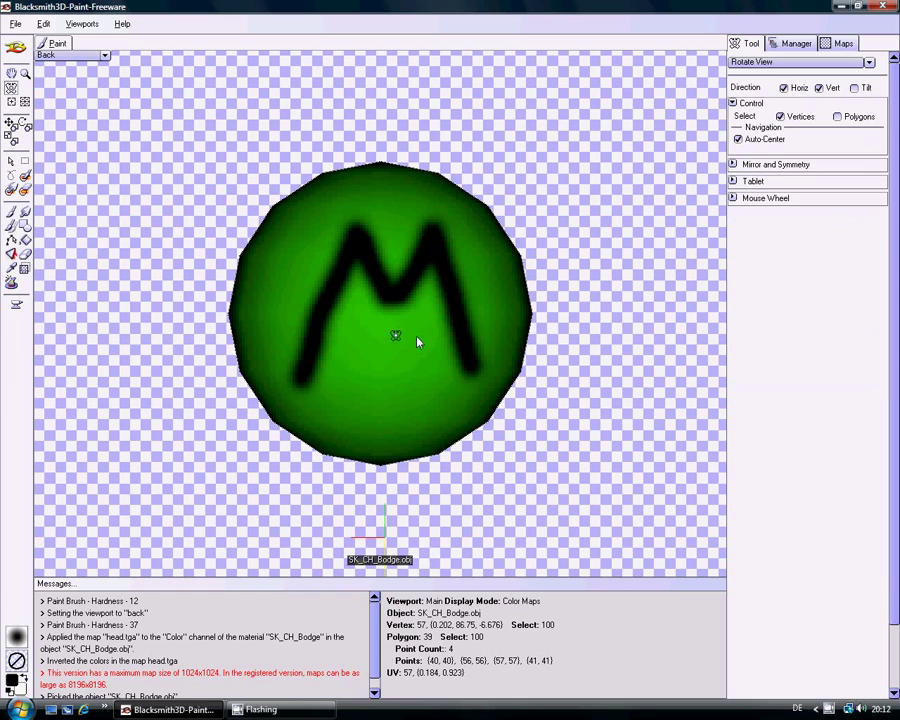
left_click_drag(438, 350, 408, 349)
left_click(843, 44)
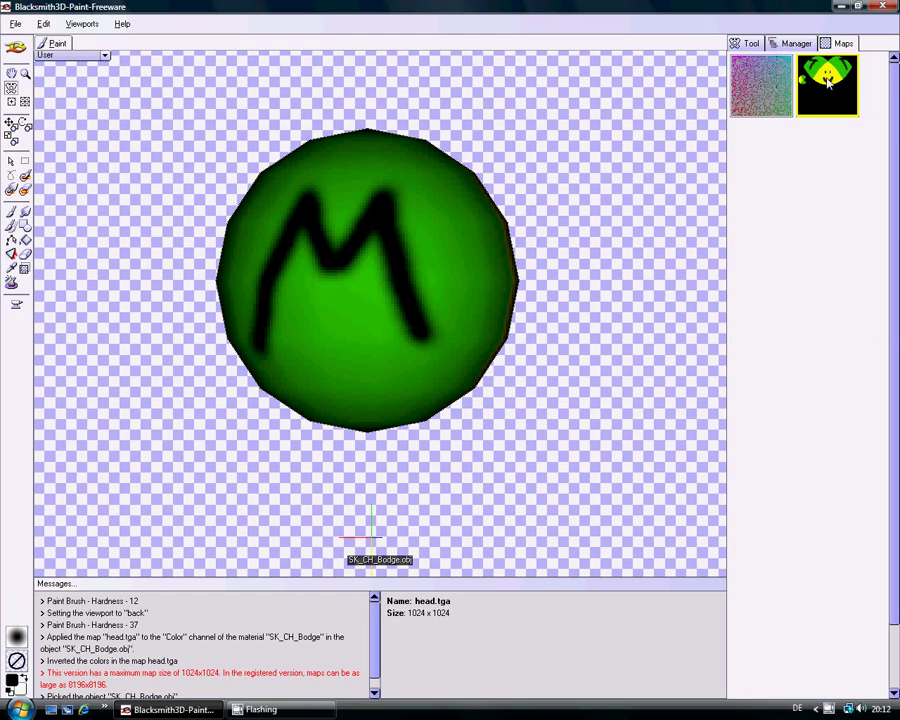
Export the head.tga map to the Textures folder as T_CH_Bodge_Head_D_V01_SK1.tga, replacing the existing file.
right_click(828, 83)
left_click(825, 112)
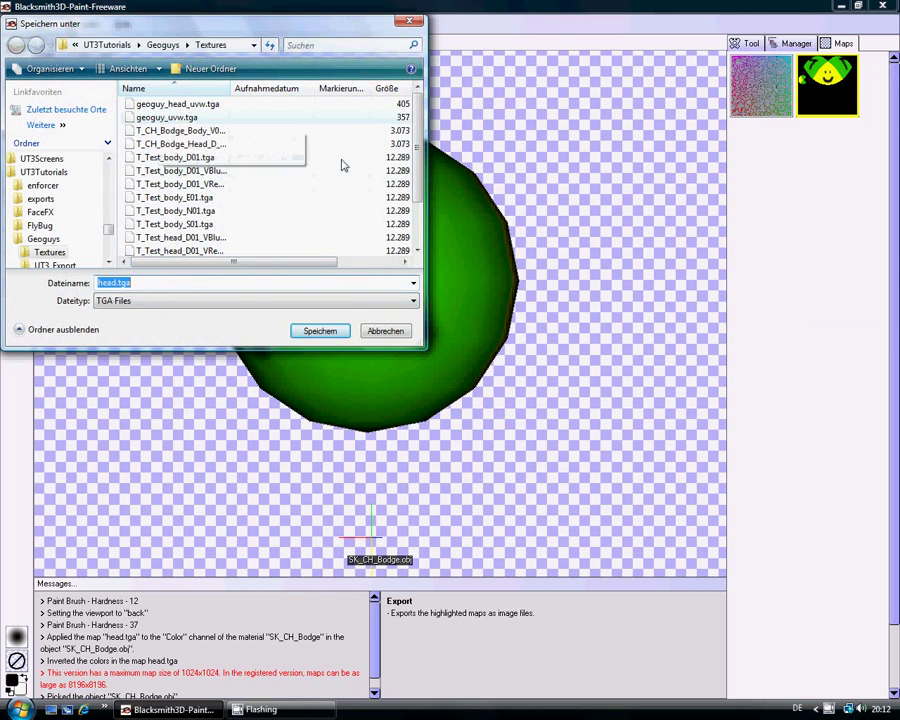
left_click(209, 145)
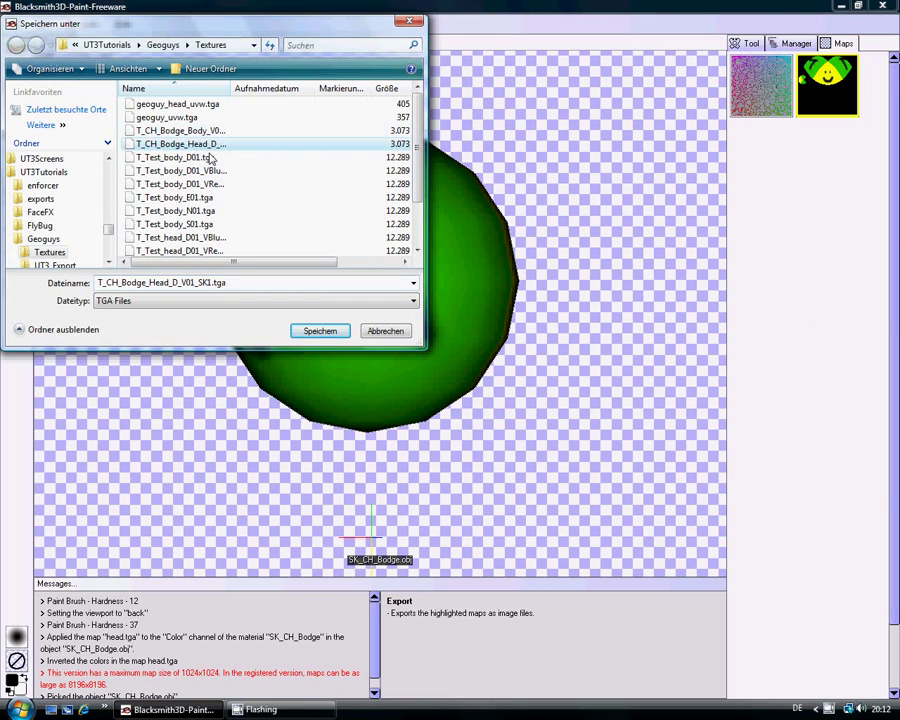
left_click(316, 332)
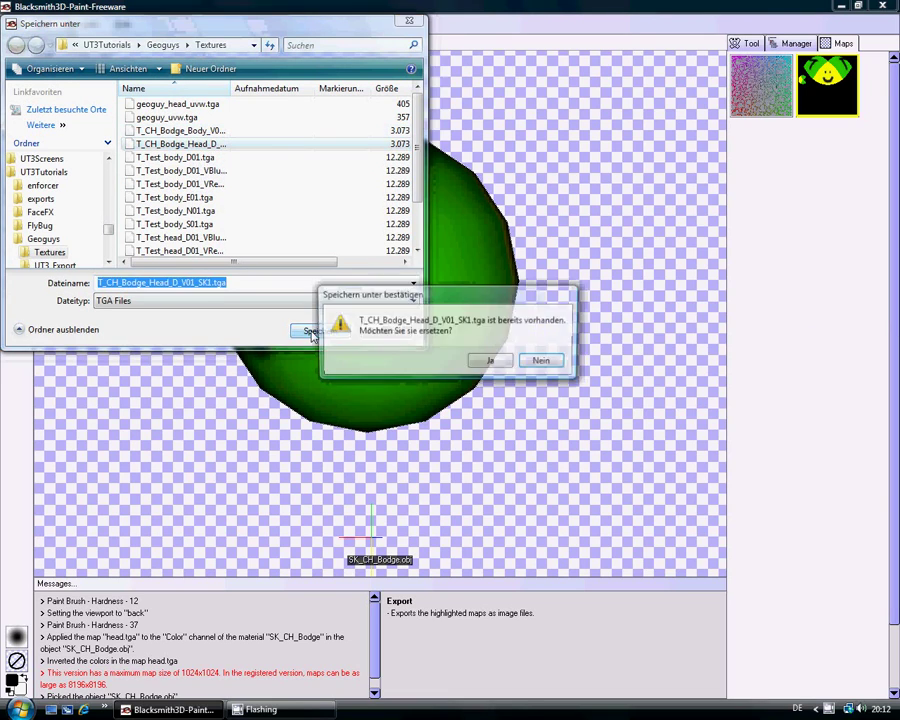
left_click(491, 363)
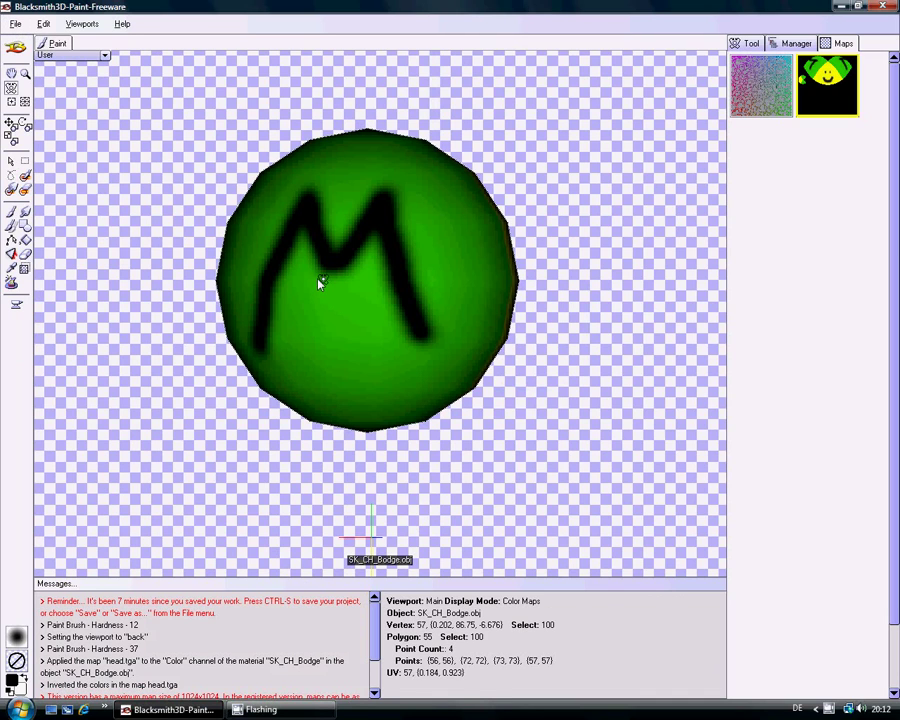
right_click_drag(283, 279, 468, 297)
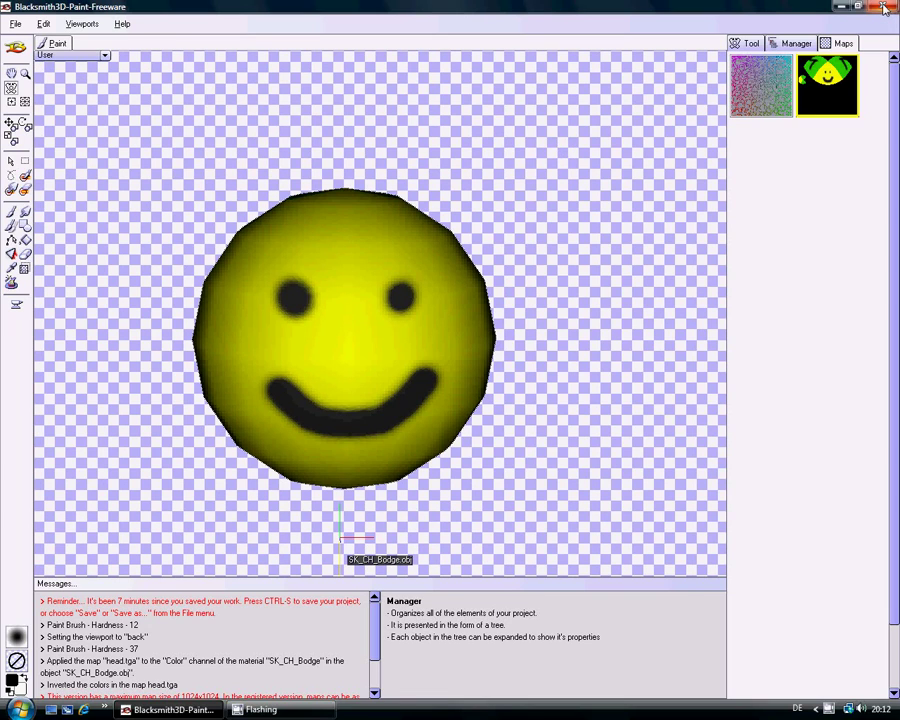
right_click(828, 713)
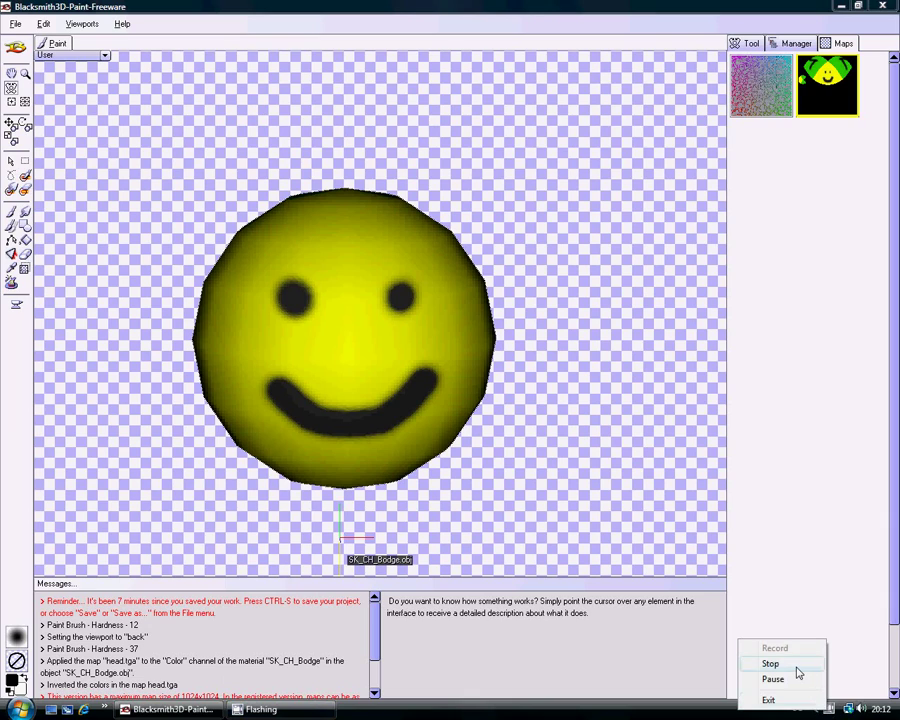